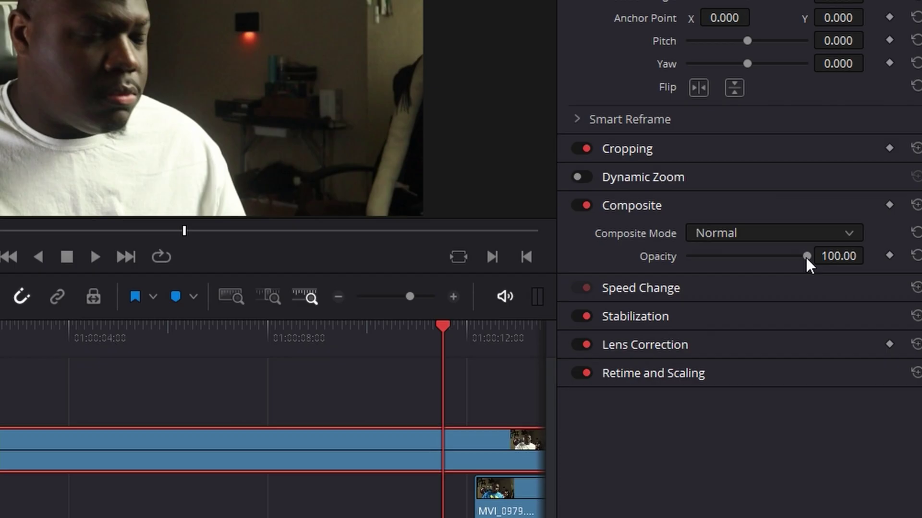
- Lower the V2 clip's opacity and scrub to the matching frame at 01:00:12:19, with opacity back at 100
left_click_drag(851, 257, 830, 262)
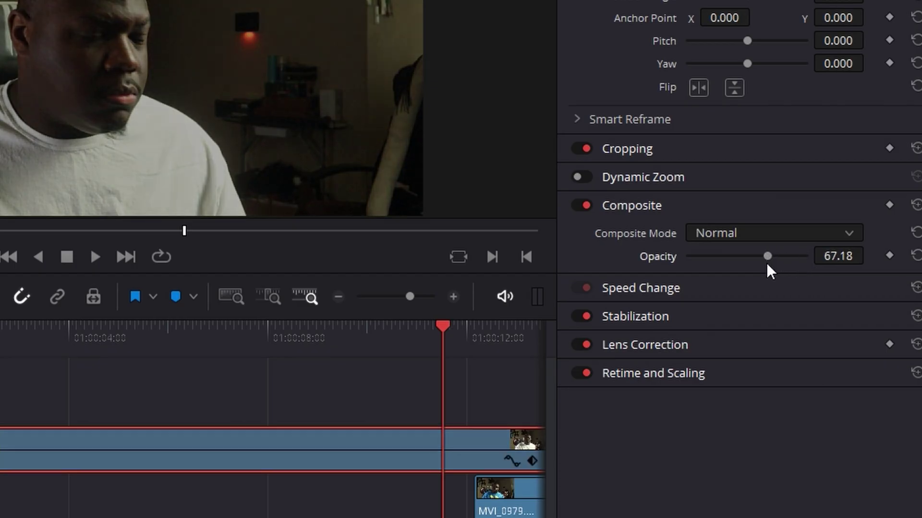
left_click_drag(444, 346, 509, 332)
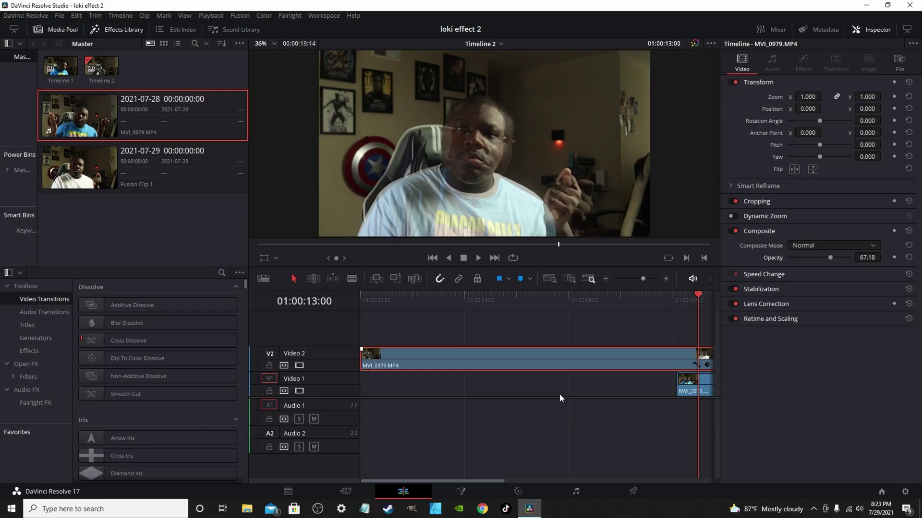
left_click_drag(496, 480, 544, 480)
mouse_move(585, 294)
left_mouse_down()
mouse_move(572, 297)
mouse_move(592, 295)
left_mouse_up()
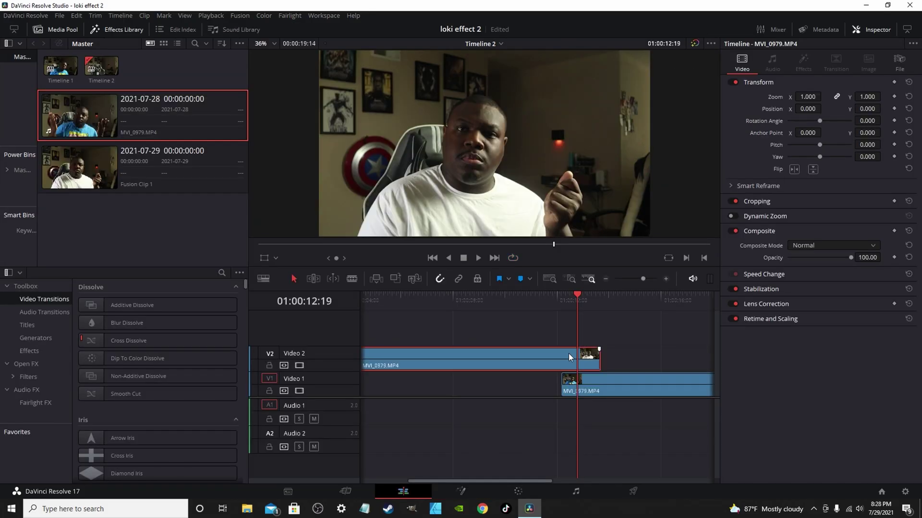
- Split the Video 2 clip at the playhead and slide the Video 1 clip to start at the cut
key("ctrl+b")
left_click_drag(597, 382, 612, 382)
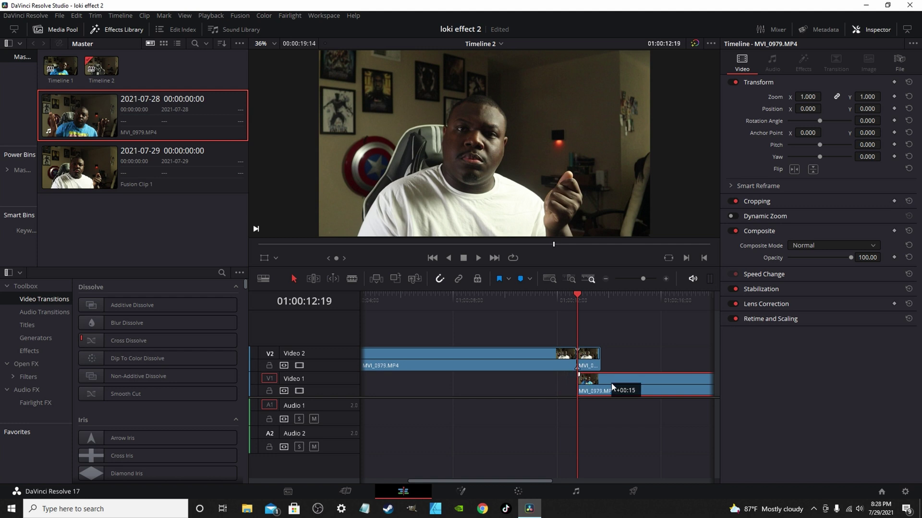
mouse_move(580, 295)
left_mouse_down()
mouse_move(600, 297)
mouse_move(585, 299)
left_mouse_up()
- Convert the short MVI_0979 piece into Fusion Clip 2 and open it on the Fusion page
left_click(589, 355)
scroll(589, 355, "up", 2)
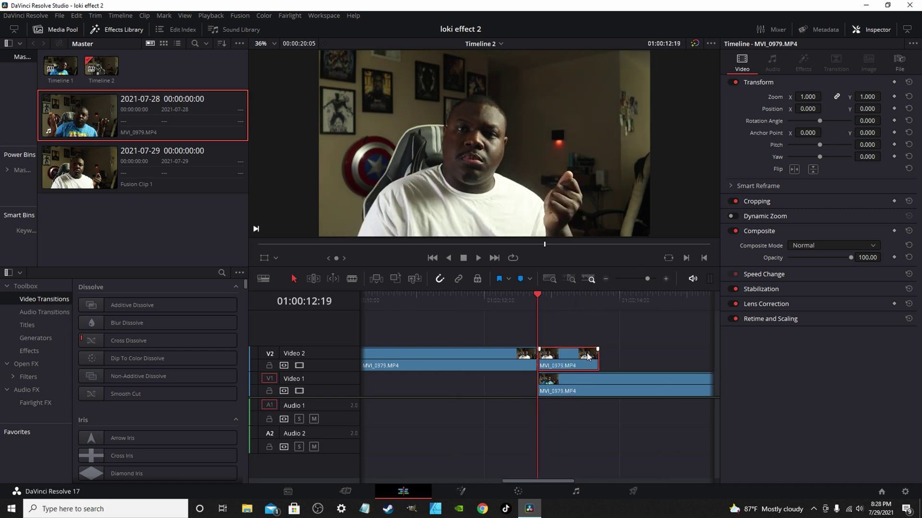
right_click(575, 355)
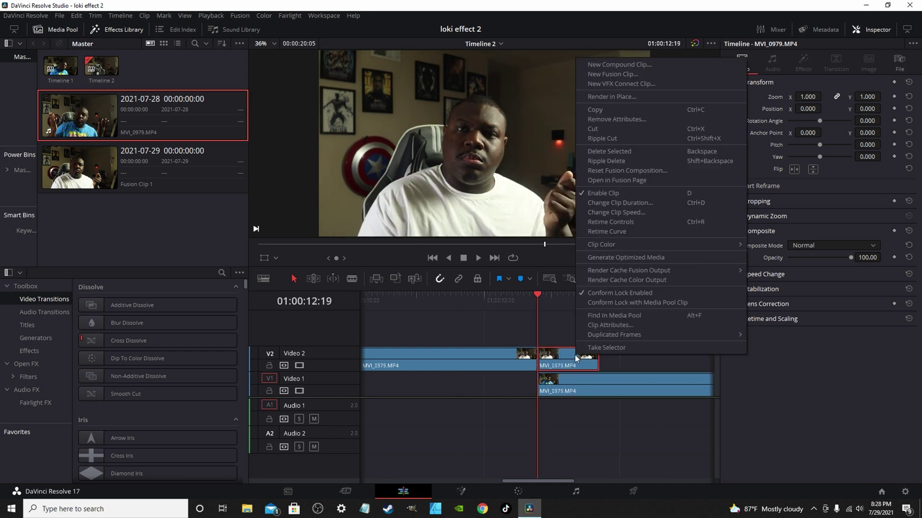
left_click(623, 75)
mouse_move(537, 296)
left_mouse_down()
mouse_move(548, 298)
mouse_move(538, 298)
left_mouse_up()
left_click(461, 491)
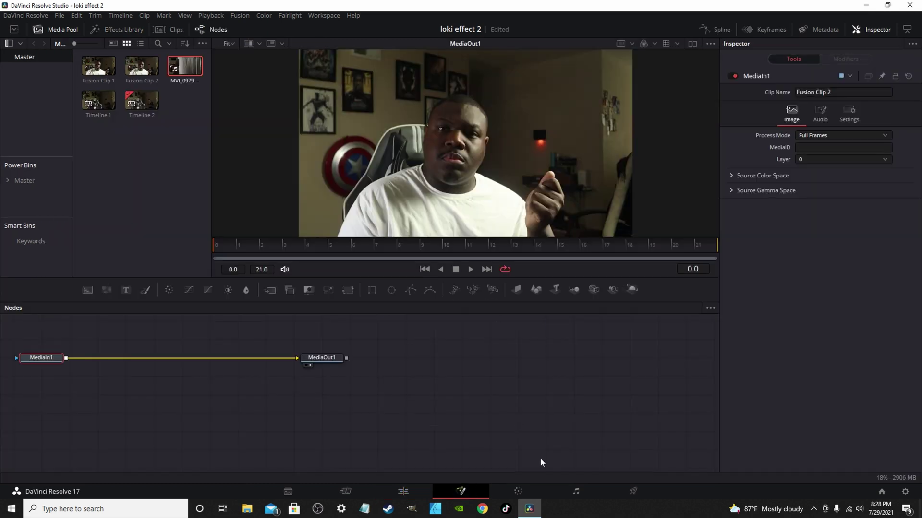
- Spread out MediaIn1 and MediaOut1, add an inverted Polygon1 mask, and place its first point on the shirt
left_click_drag(326, 365, 523, 419)
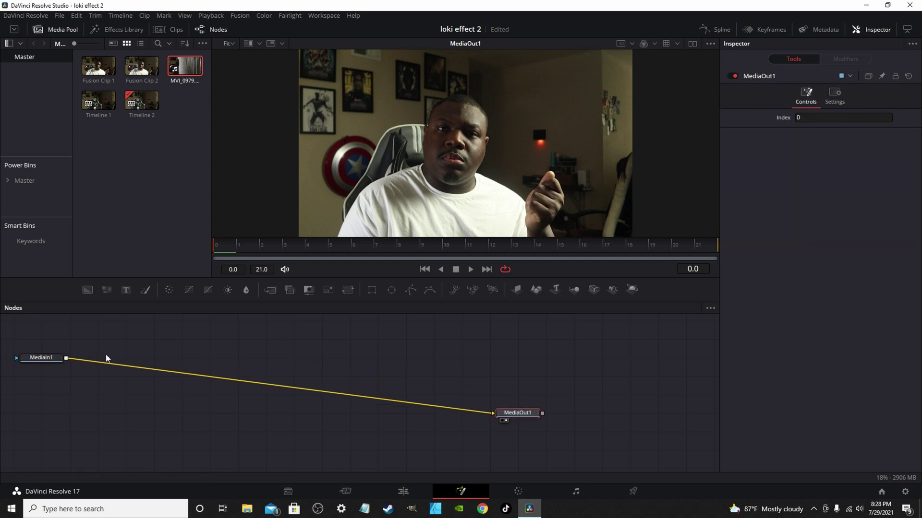
left_click_drag(62, 358, 226, 416)
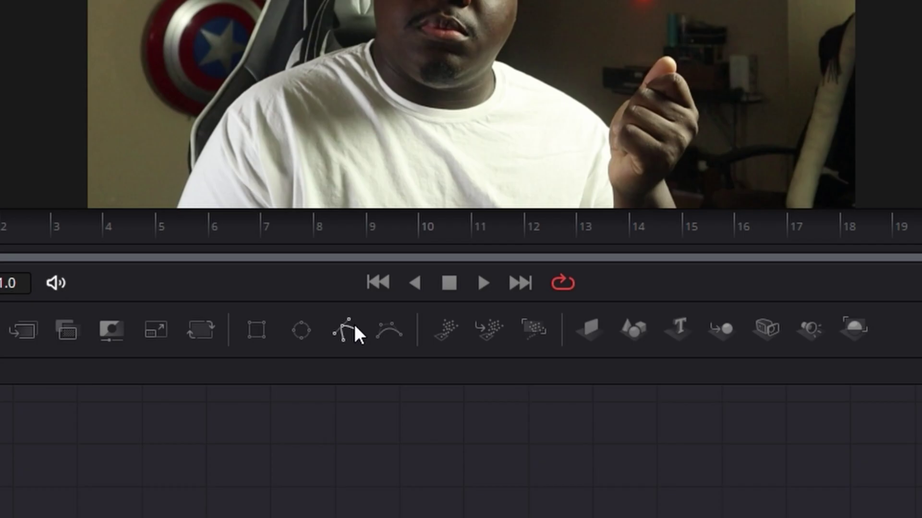
left_click(411, 290)
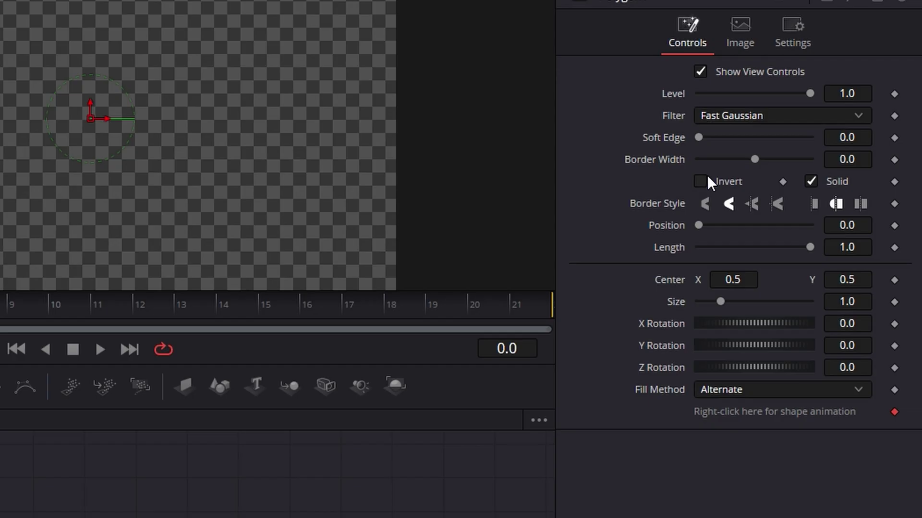
left_click(704, 182)
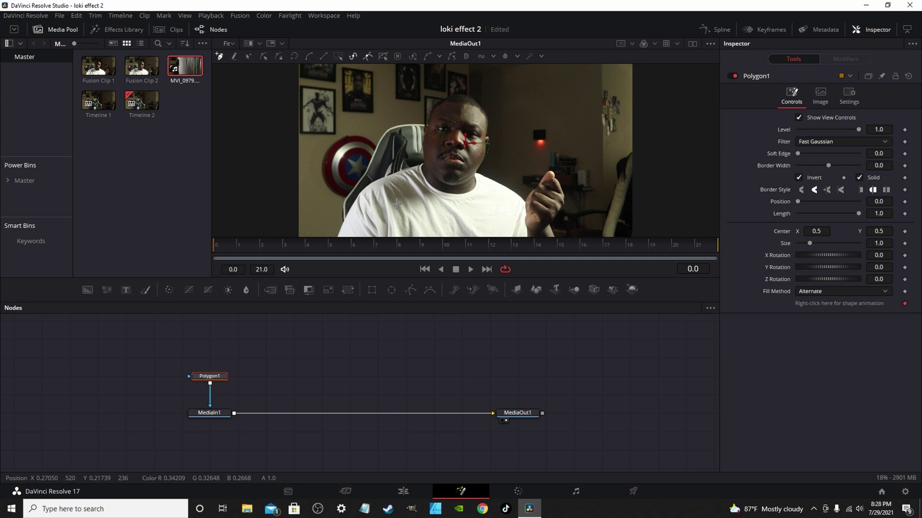
left_click(376, 185)
- Draw and close a small triangular polygon mask on the shirt
left_click(379, 196)
left_click(392, 176)
left_click(376, 185)
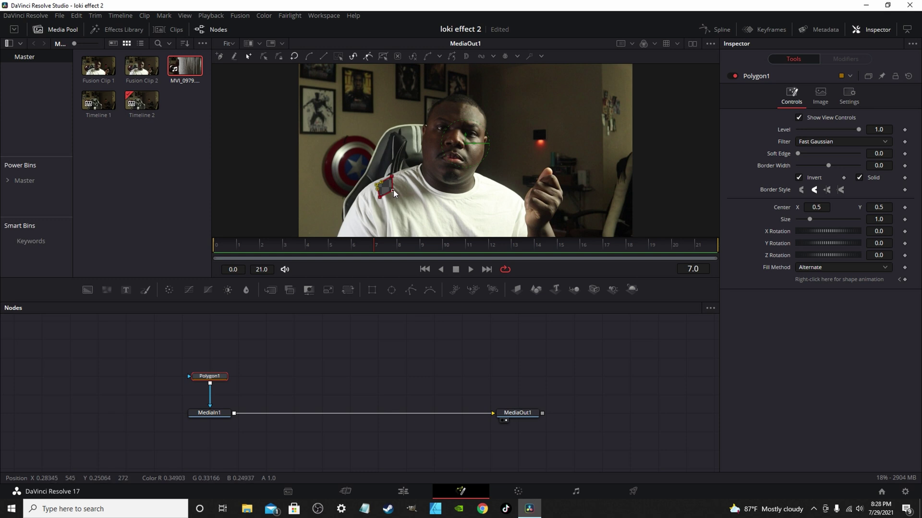
- Enlarge the mask by adding a lower point and dragging vertices across the shirt toward the face
left_click_drag(393, 191, 457, 206)
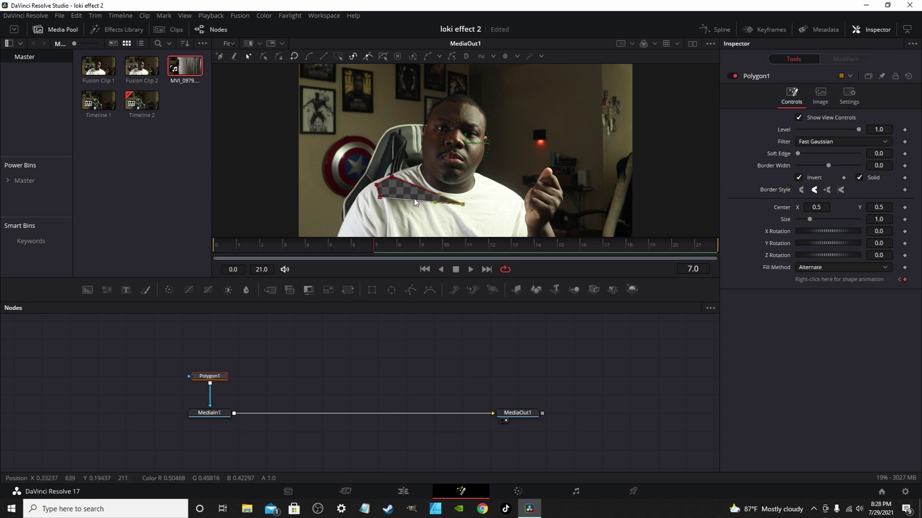
left_click(435, 203)
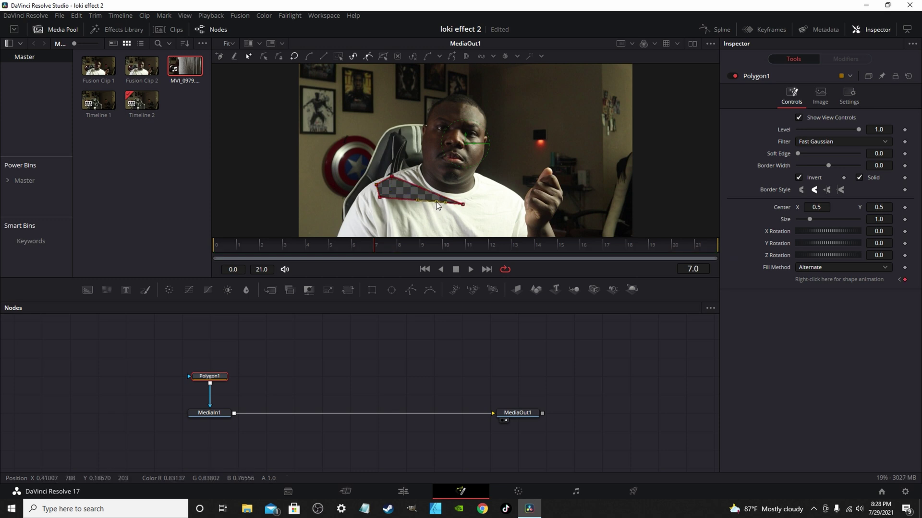
left_click_drag(435, 203, 432, 226)
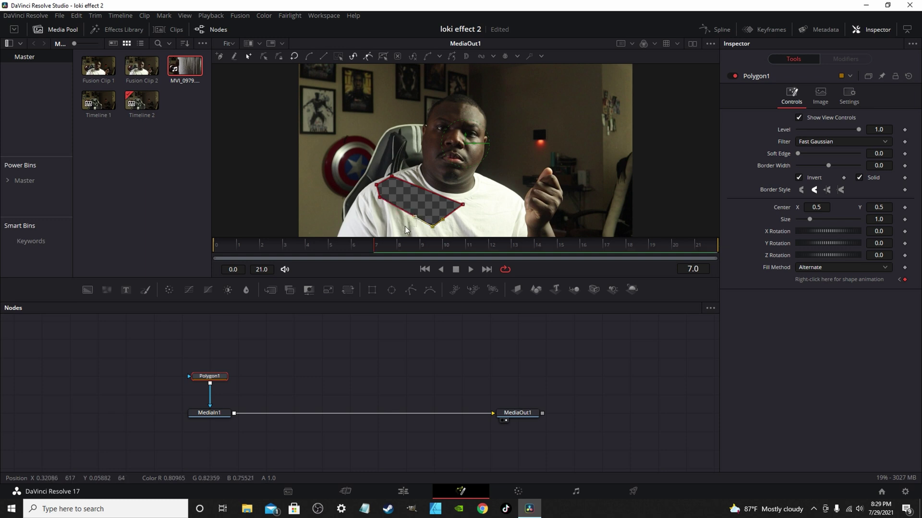
left_click(383, 205)
left_click_drag(379, 198, 354, 233)
left_click_drag(459, 200, 440, 171)
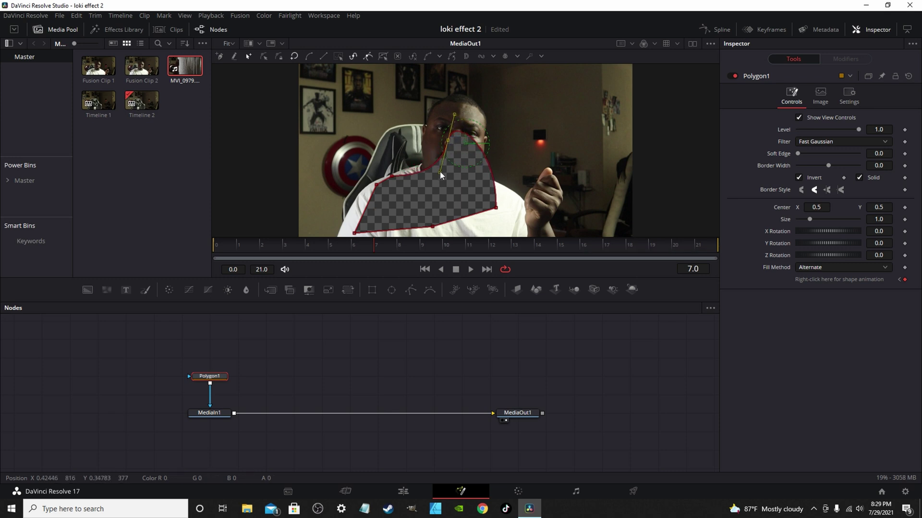
- Refine the mask's right edge, then at frame 10 stretch it over the head and along the chair
left_click_drag(500, 209, 470, 235)
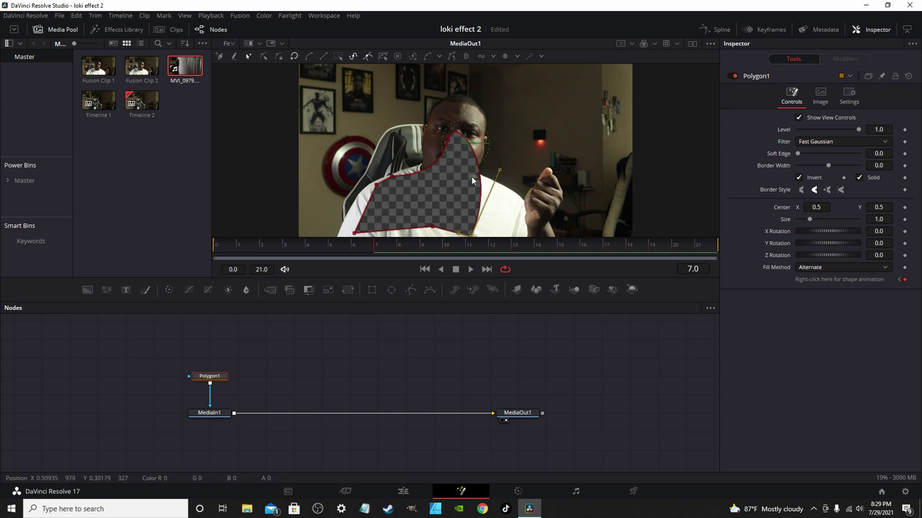
left_click_drag(473, 180, 468, 177)
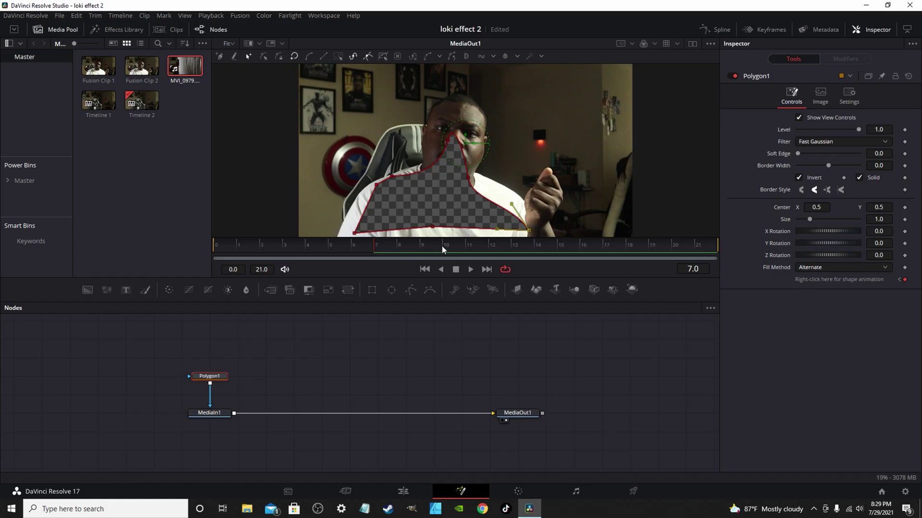
left_click(442, 242)
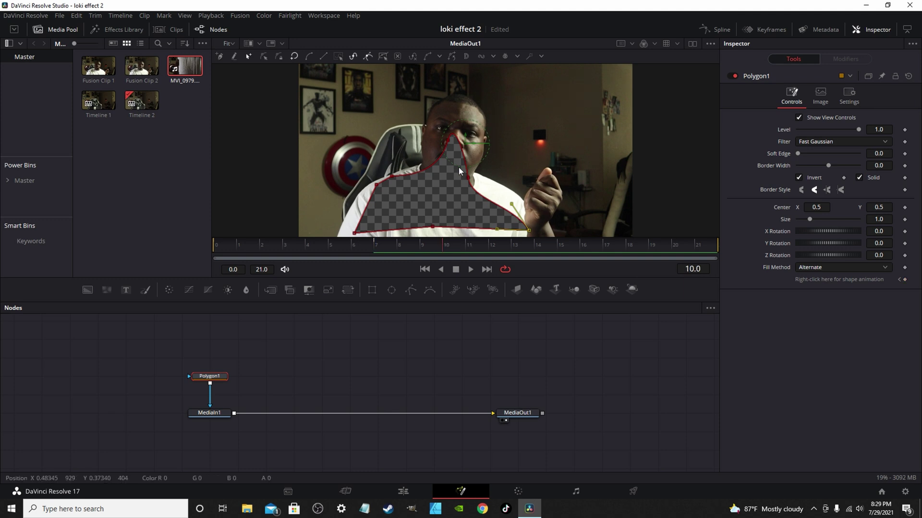
left_click(438, 167)
left_click_drag(442, 153, 425, 164)
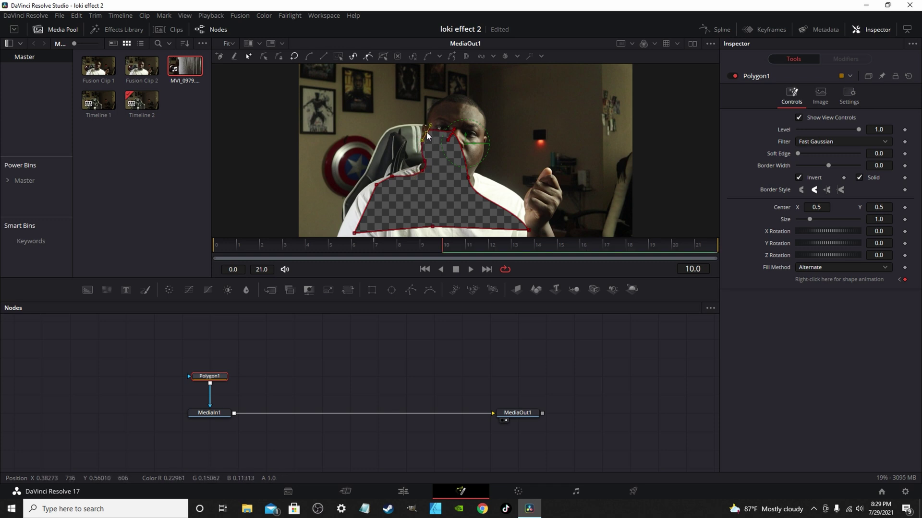
left_click_drag(427, 136, 468, 104)
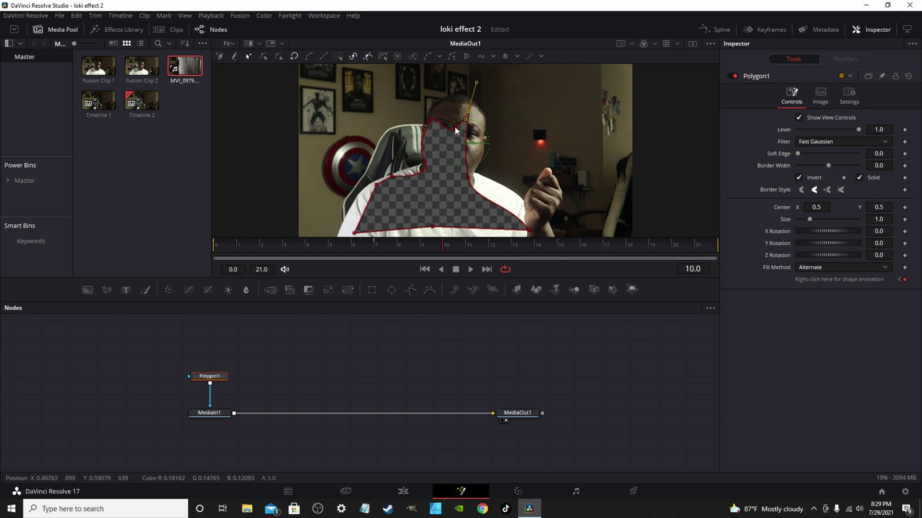
left_click_drag(354, 233, 339, 235)
scroll(373, 199, "down", 2)
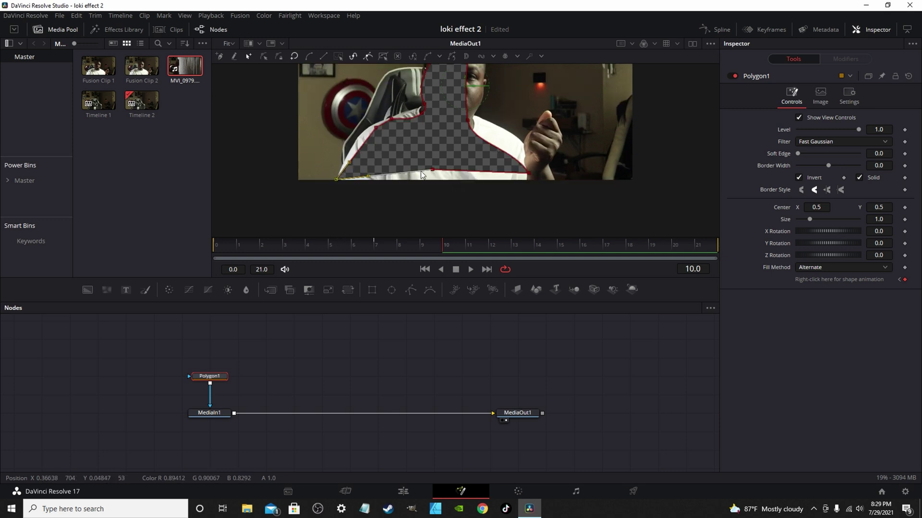
left_click(391, 146)
left_click_drag(391, 146, 421, 136)
left_click_drag(432, 200, 437, 207)
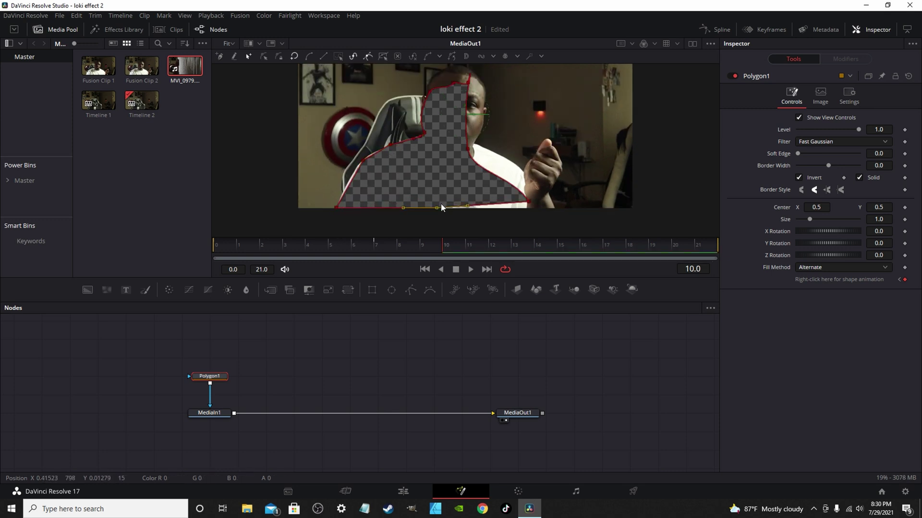
- At frame 13, move the mask's bottom-right and shoulder points to follow the torso
left_click(512, 245)
left_click_drag(528, 206, 553, 207)
left_click_drag(499, 172, 479, 146)
- Round off the mask's head outline, turning the pointed peak into a head shape
left_click(449, 76)
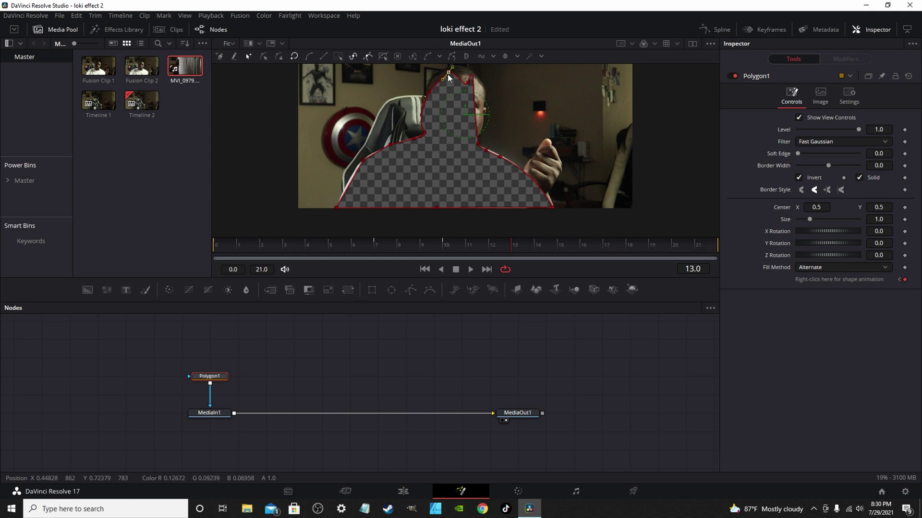
left_click_drag(449, 76, 502, 157)
left_click(424, 96)
scroll(470, 115, "up", 3)
left_click(429, 144)
scroll(481, 200, "down", 3)
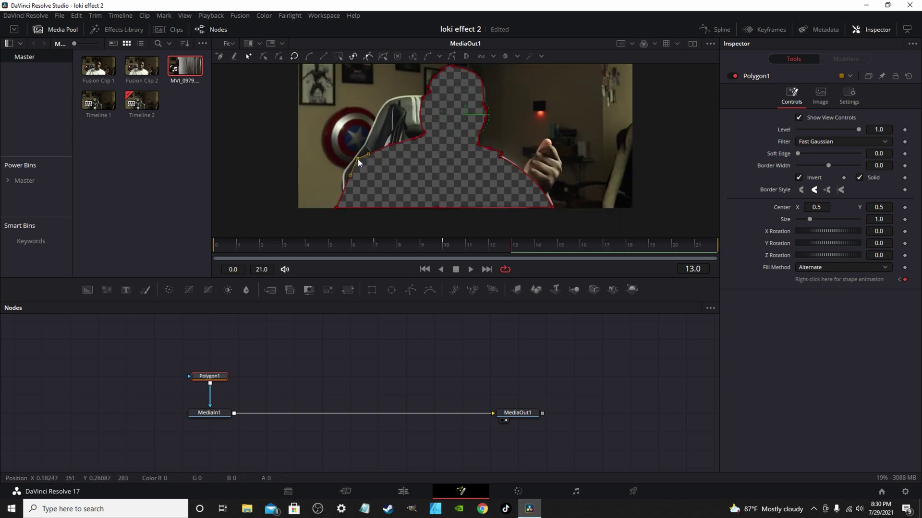
left_click(529, 179)
- At frame 16, reshape the mask around the raised hand and pull its bottom-right corner up
key("Right")
key("Right")
key("Right")
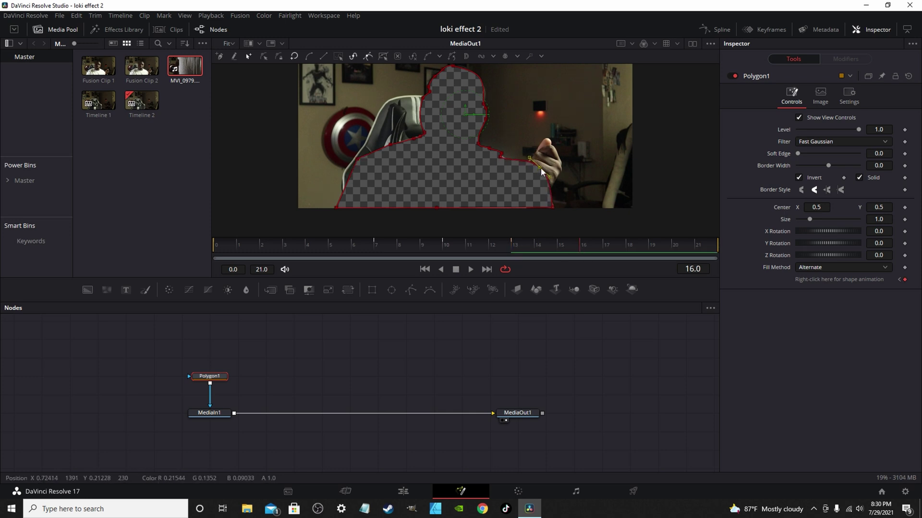
mouse_move(540, 170)
left_mouse_down()
mouse_move(555, 144)
mouse_move(506, 162)
mouse_move(530, 169)
mouse_move(526, 160)
left_mouse_up()
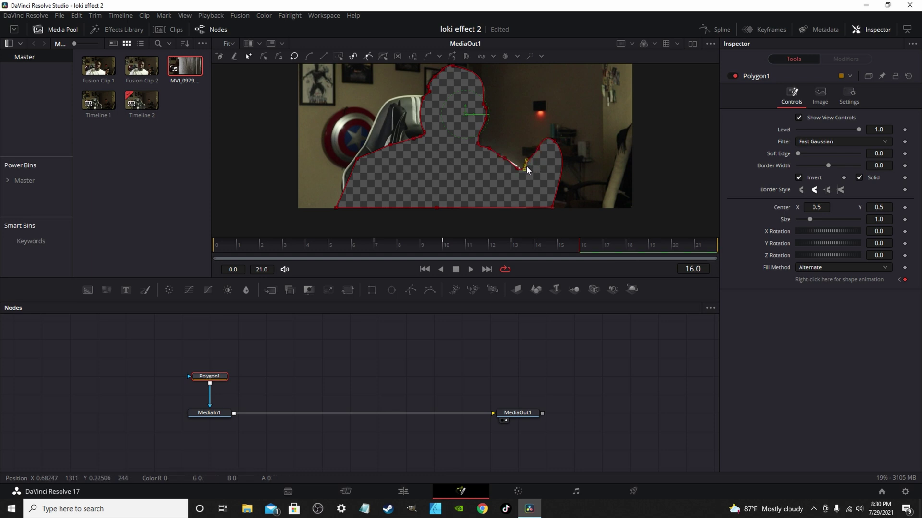
left_click(552, 143)
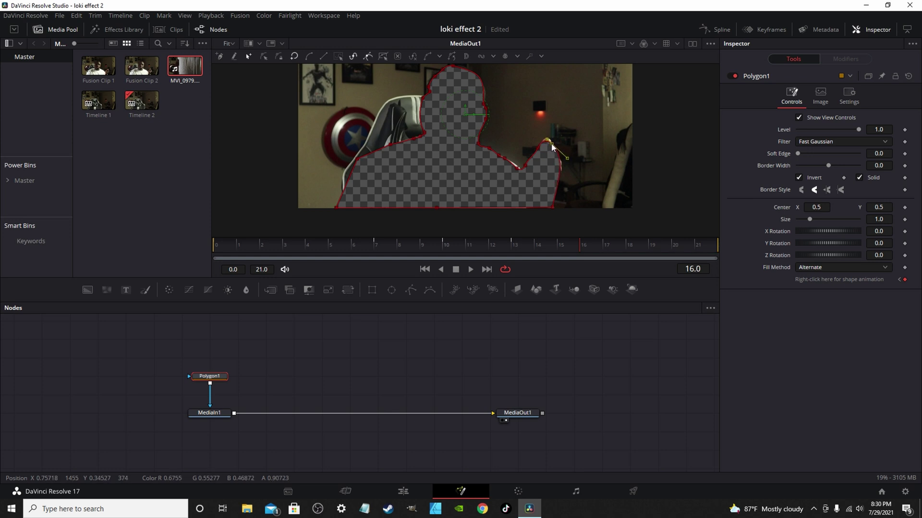
left_click_drag(560, 160, 553, 168)
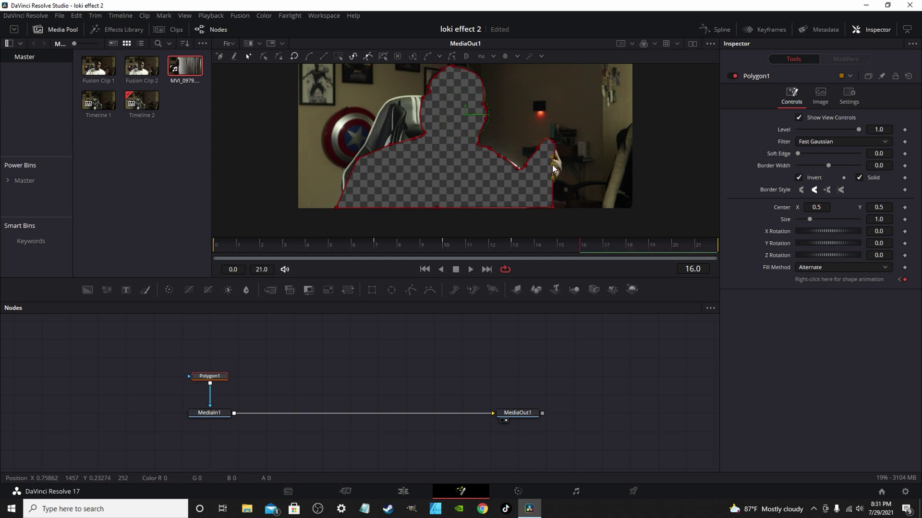
mouse_move(552, 206)
left_mouse_down()
mouse_move(539, 184)
mouse_move(550, 205)
mouse_move(551, 195)
left_mouse_up()
left_click(517, 165)
left_click(358, 162)
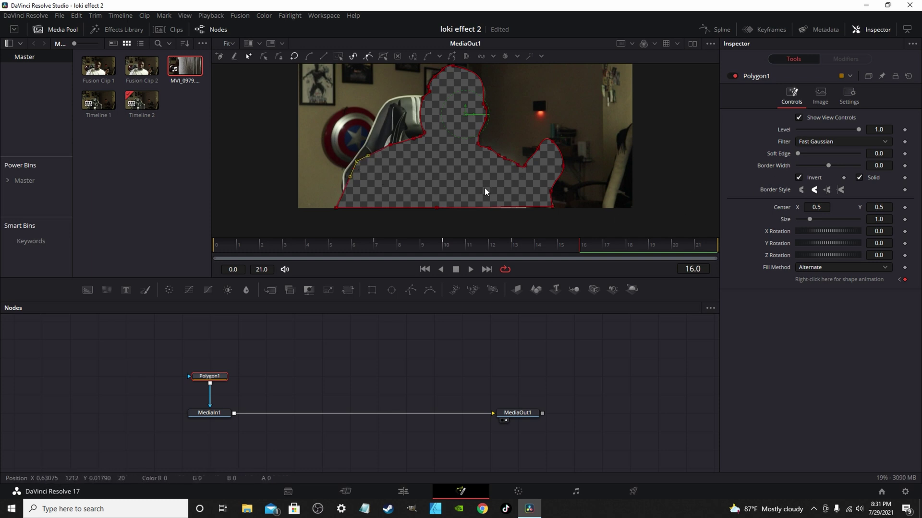
- Play back from frame 0, set Polygon1 Soft Edge to 0.0157, and move Polygon1 higher in the graph
left_click(221, 253)
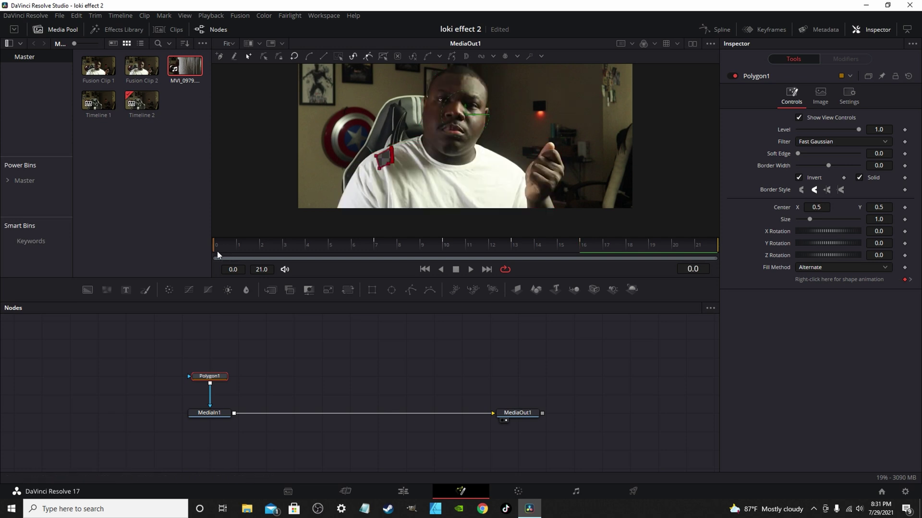
key("space")
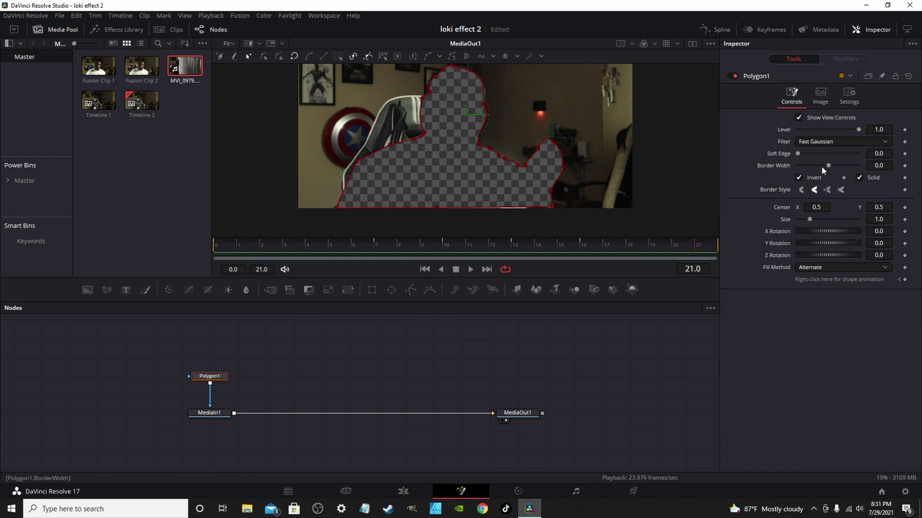
left_click_drag(799, 154, 806, 155)
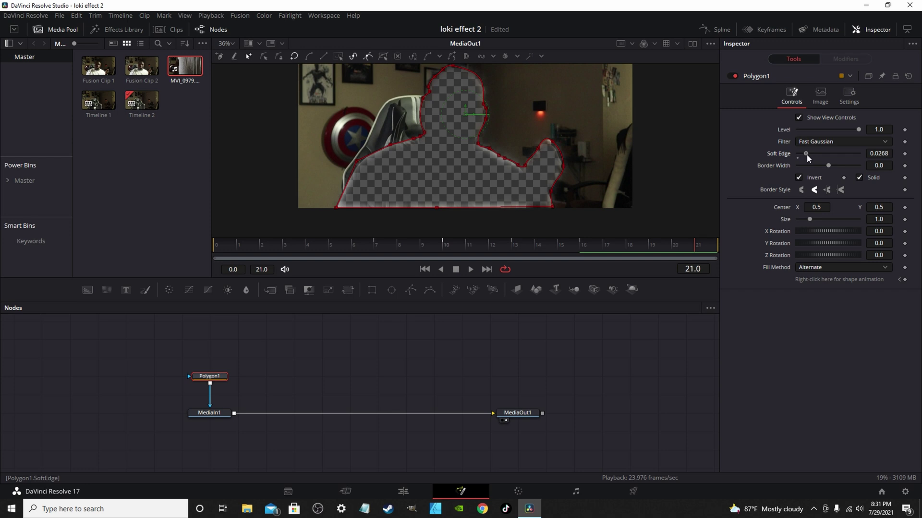
left_click_drag(806, 154, 803, 154)
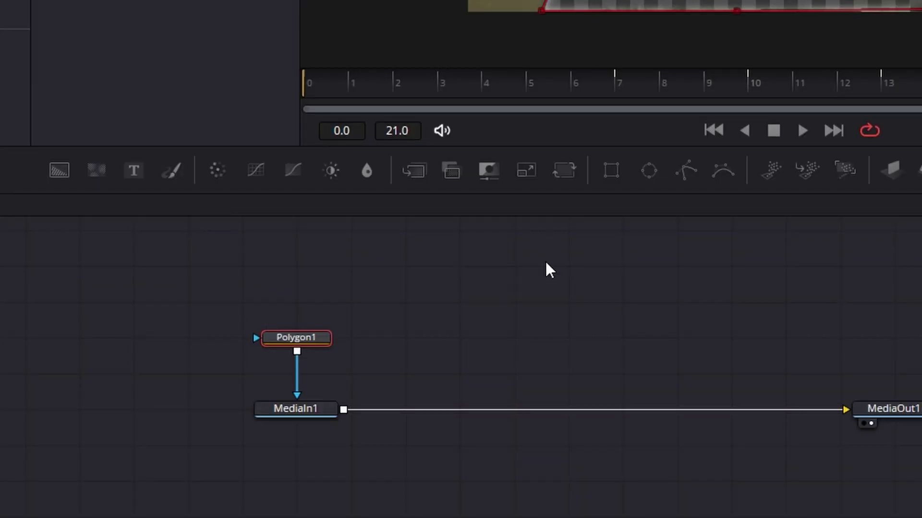
left_click_drag(321, 338, 304, 304)
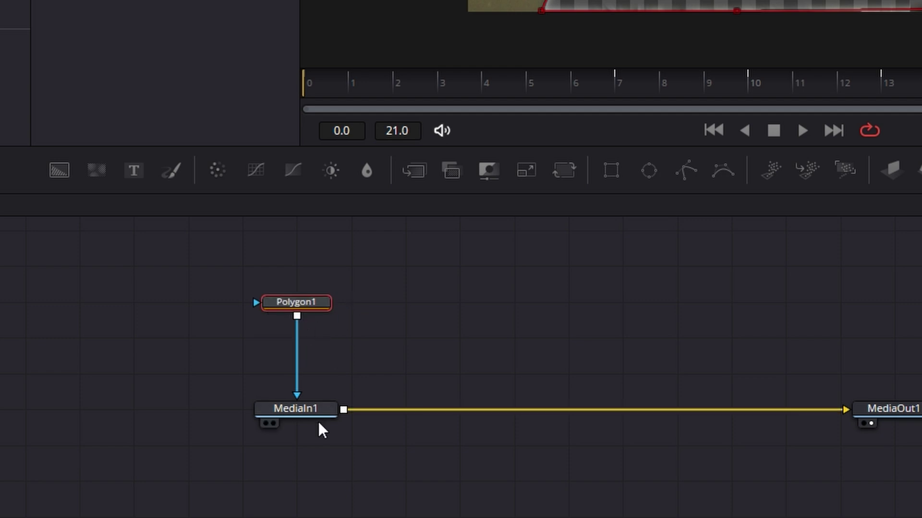
left_click(308, 407)
- Add a Background1 node merged over the footage through Merge1 and arrange the nodes
left_click(56, 175)
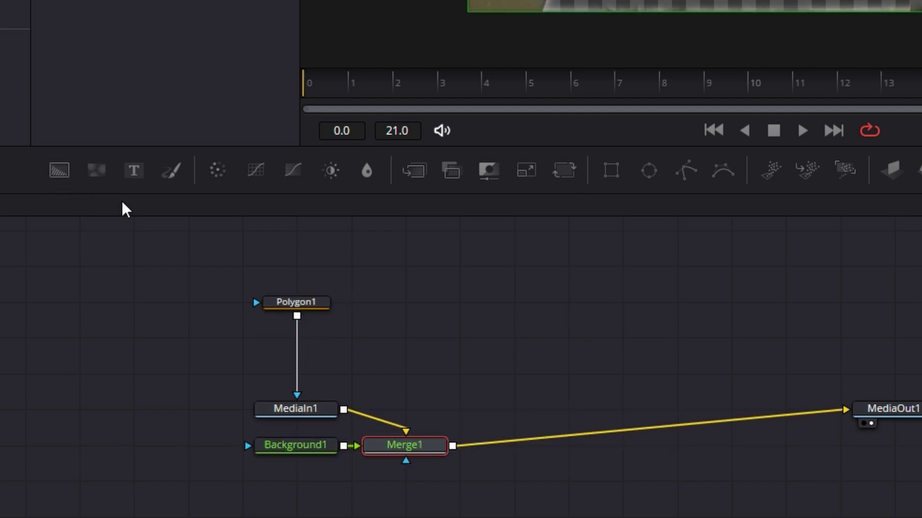
left_click_drag(302, 450, 455, 294)
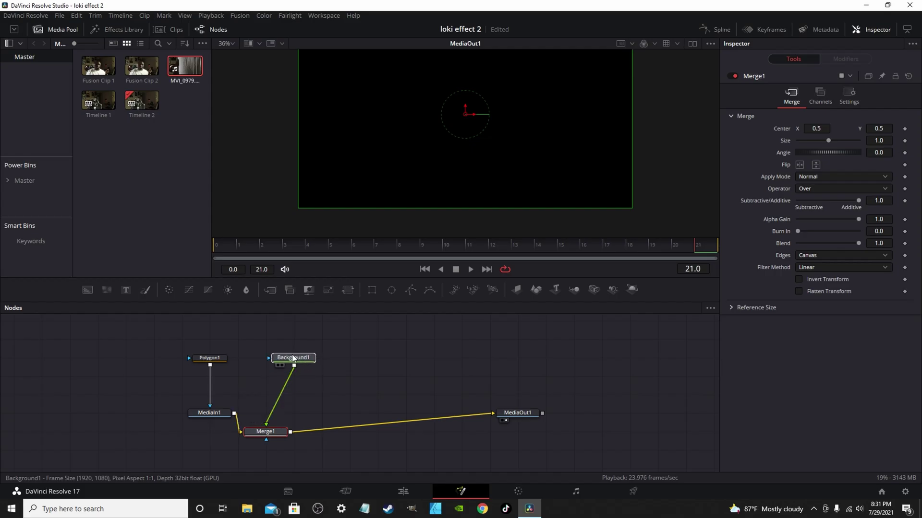
left_click_drag(428, 451, 429, 420)
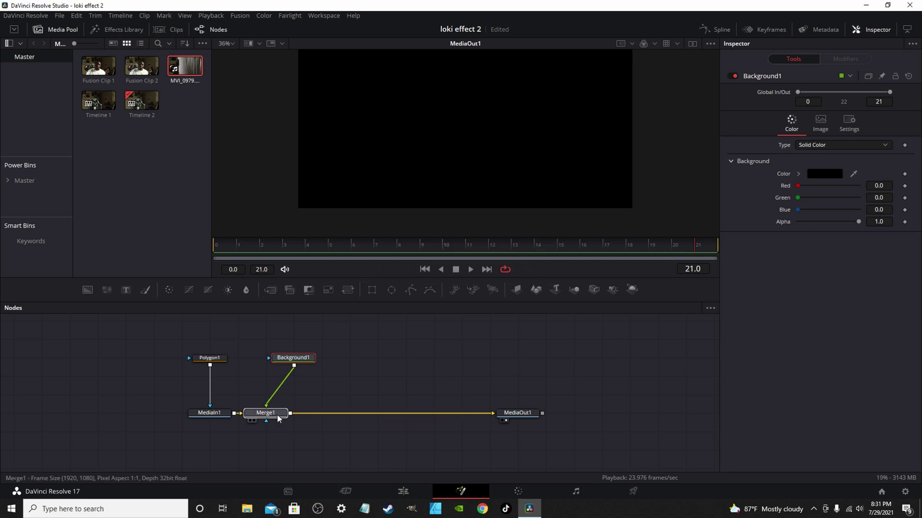
left_click_drag(303, 360, 303, 340)
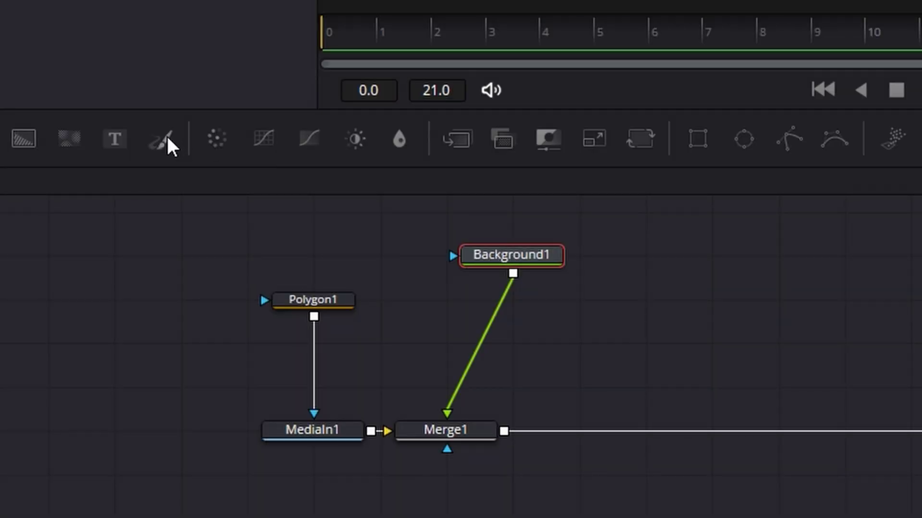
- Insert a Paint1 node after Background1 and add a Soft Glow node below it
left_click(168, 138)
key("shift+space")
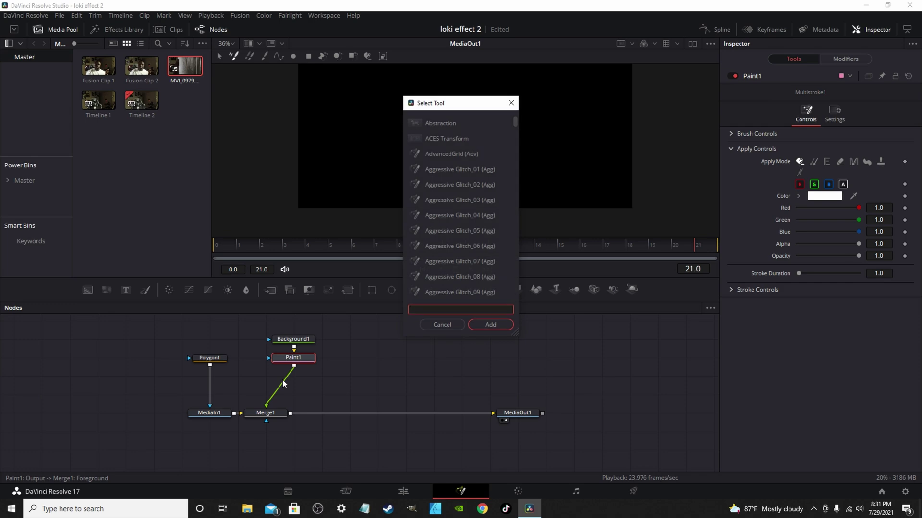
type("sof")
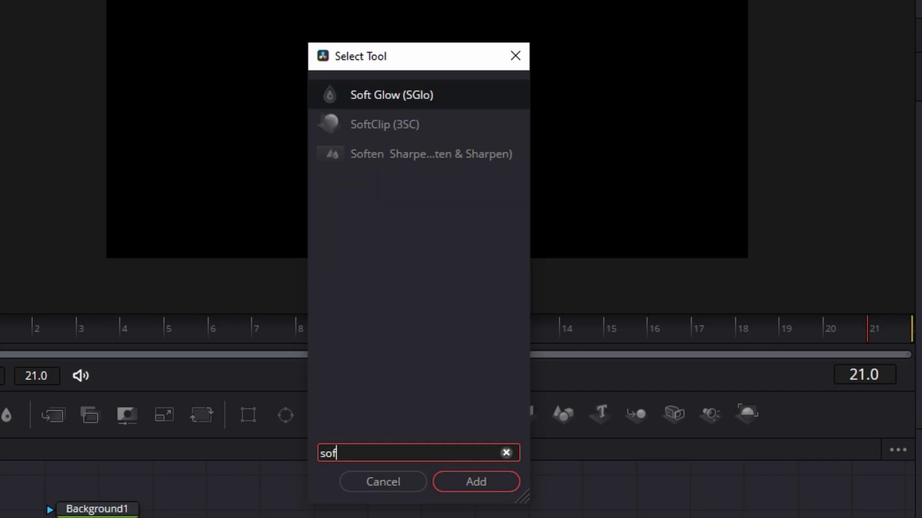
key("Return")
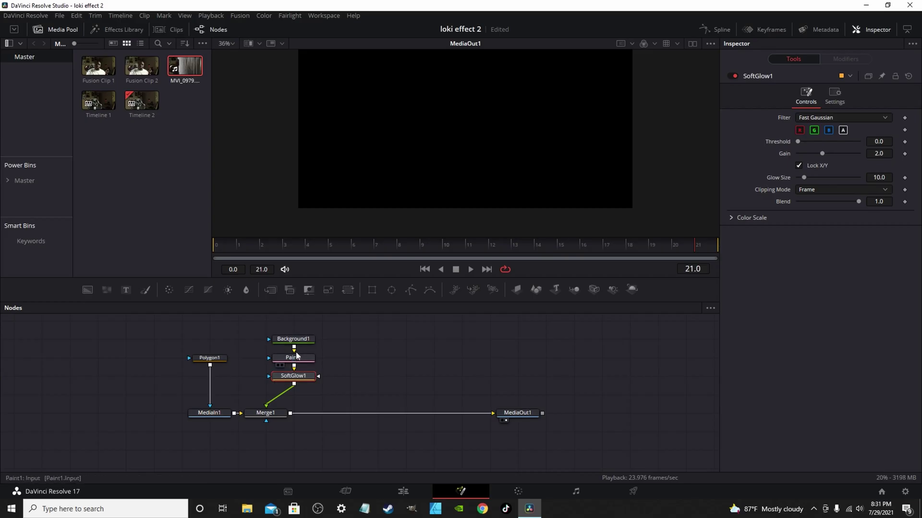
- Set Background1's alpha to 0 so it is fully transparent
left_click(293, 339)
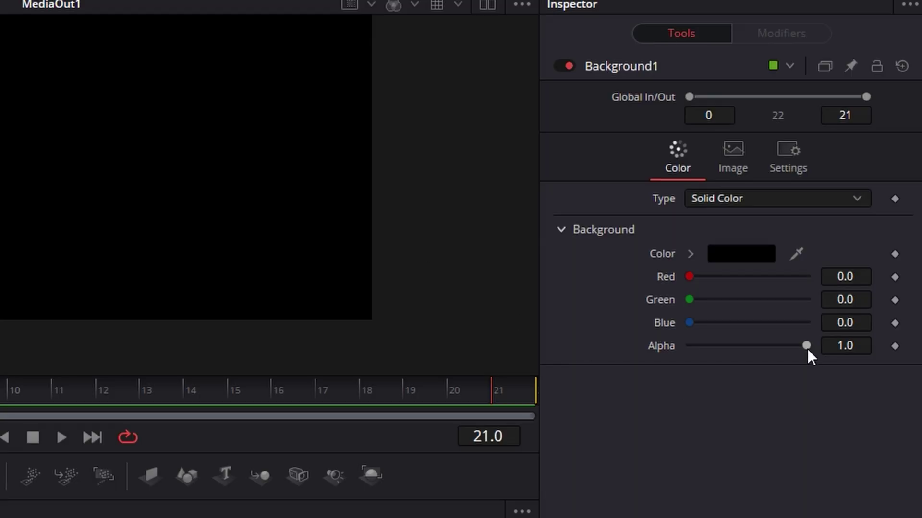
left_click_drag(808, 348, 593, 358)
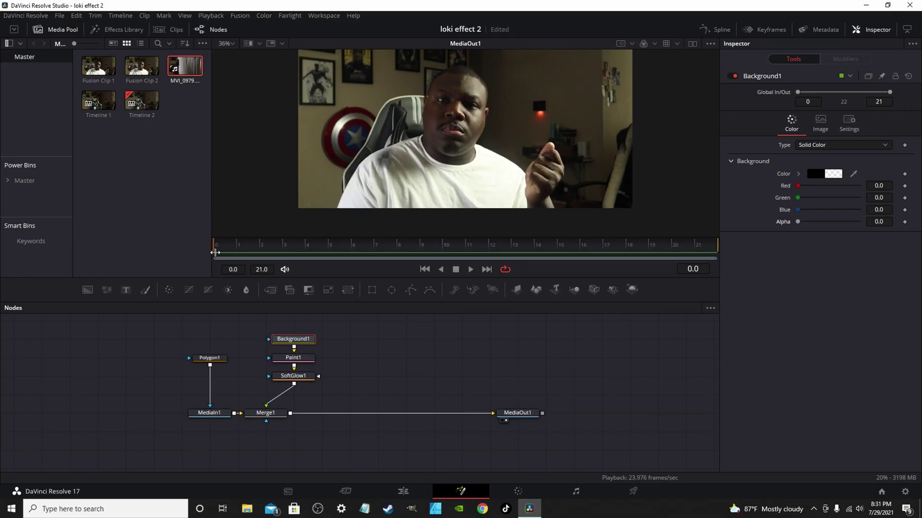
left_click(300, 358)
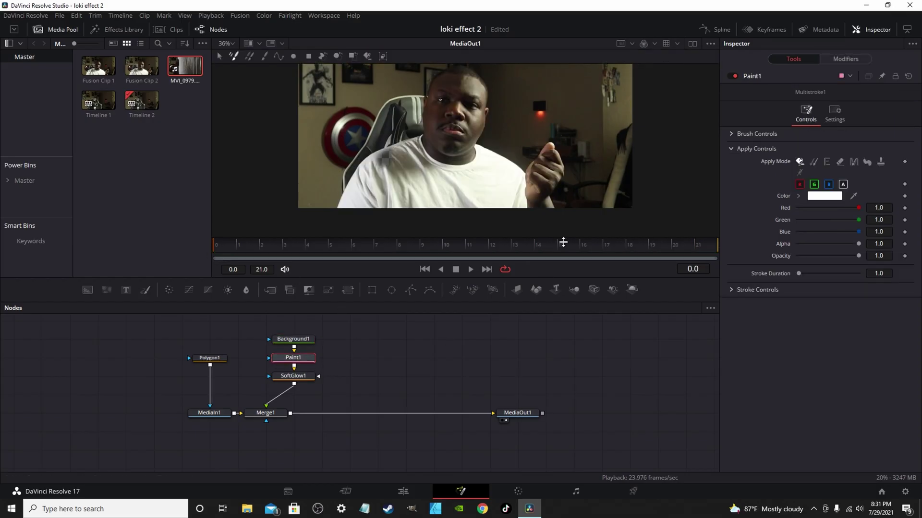
- Draw a straight polyline stroke diagonally from the chair toward the shoulder in Paint1
left_click(278, 57)
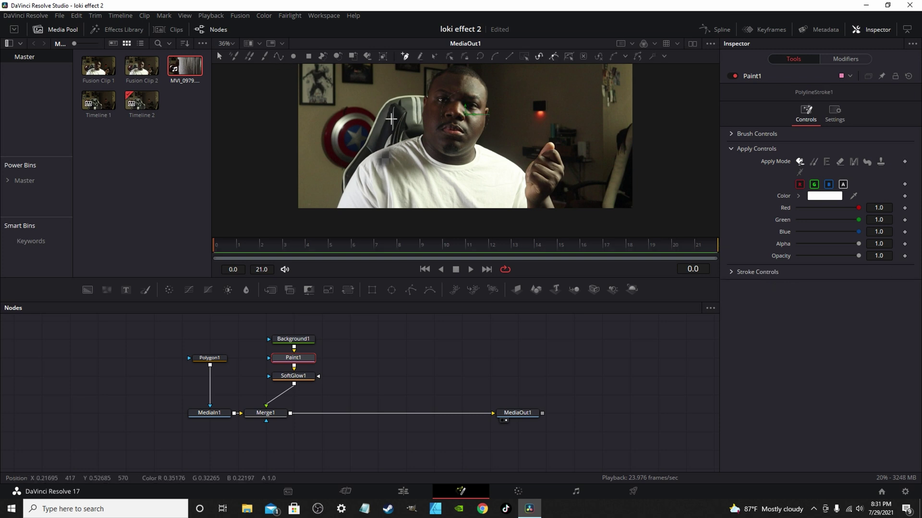
left_click(338, 115)
left_click(399, 167)
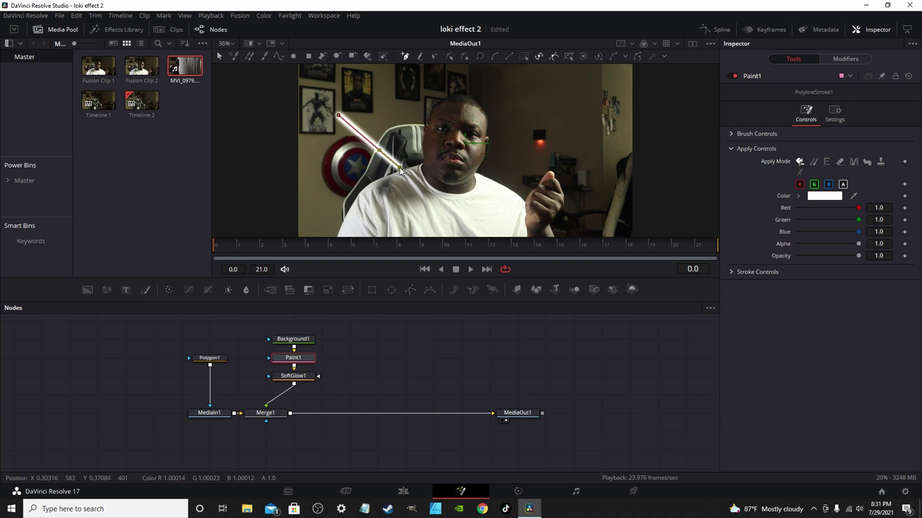
- Colour the stroke green (Red 0, Green 0.850980, Blue 0)
left_click(816, 197)
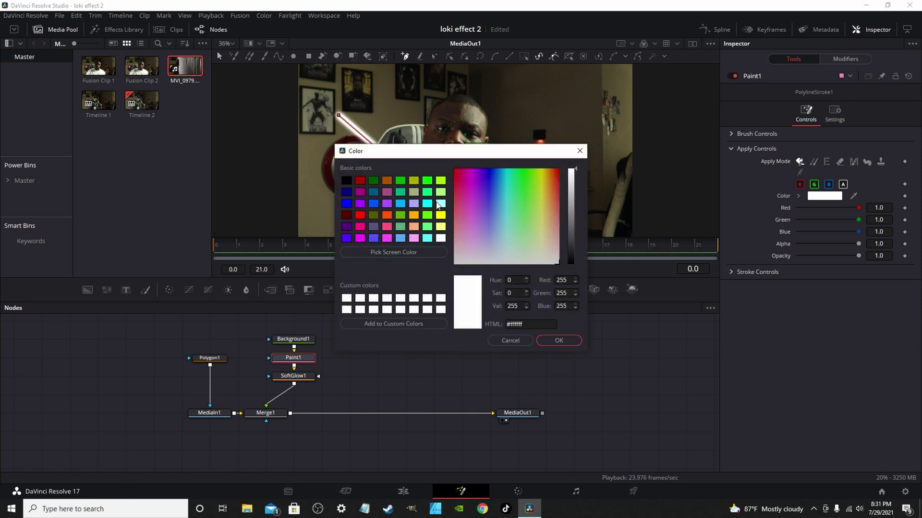
left_click(428, 183)
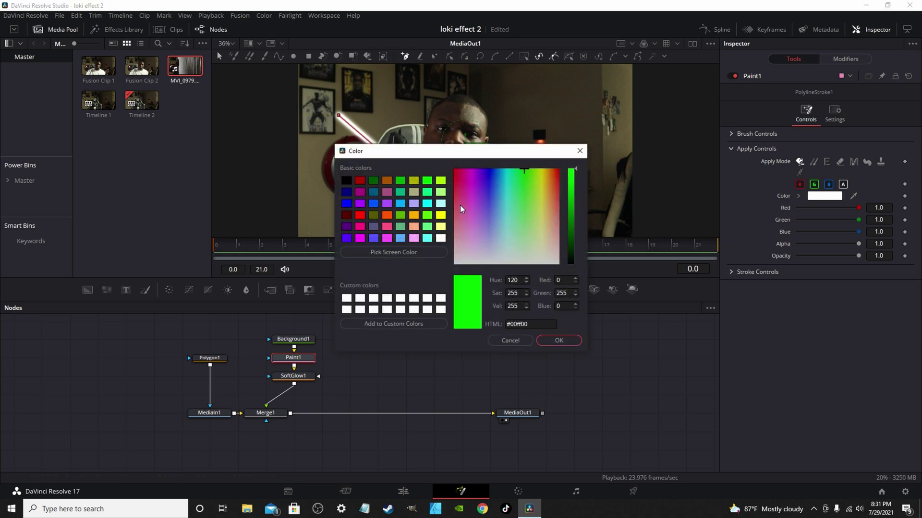
mouse_move(576, 171)
left_mouse_down()
mouse_move(574, 213)
mouse_move(574, 182)
left_mouse_up()
left_click(559, 340)
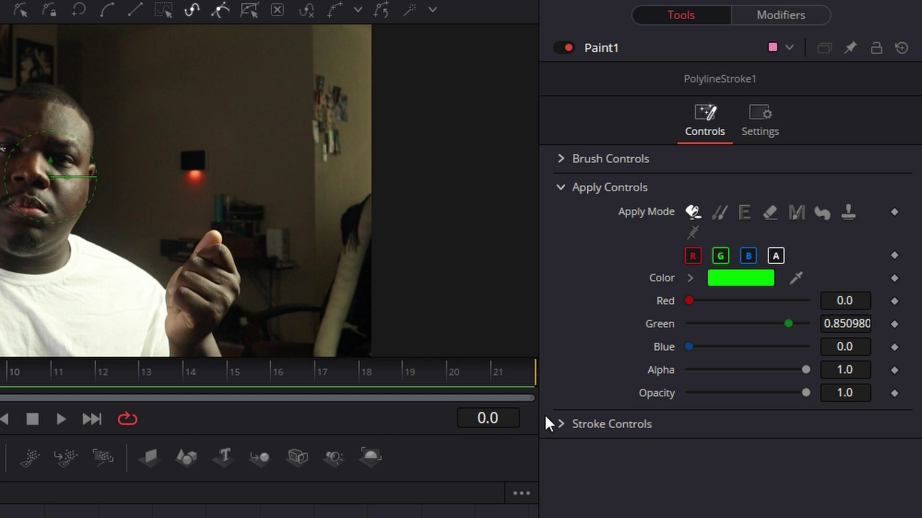
left_click(560, 424)
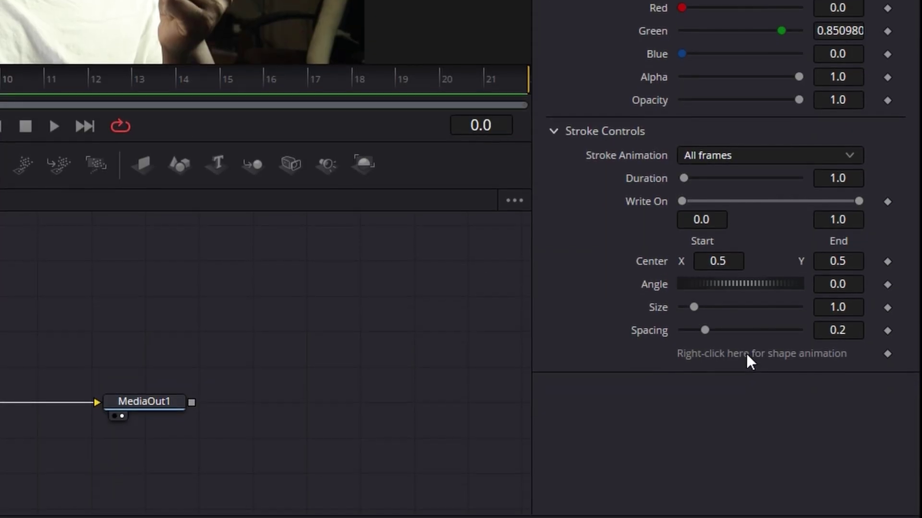
- Connect the Paint1 stroke's shape to Polygon1's outline so it traces the mask
right_click(746, 354)
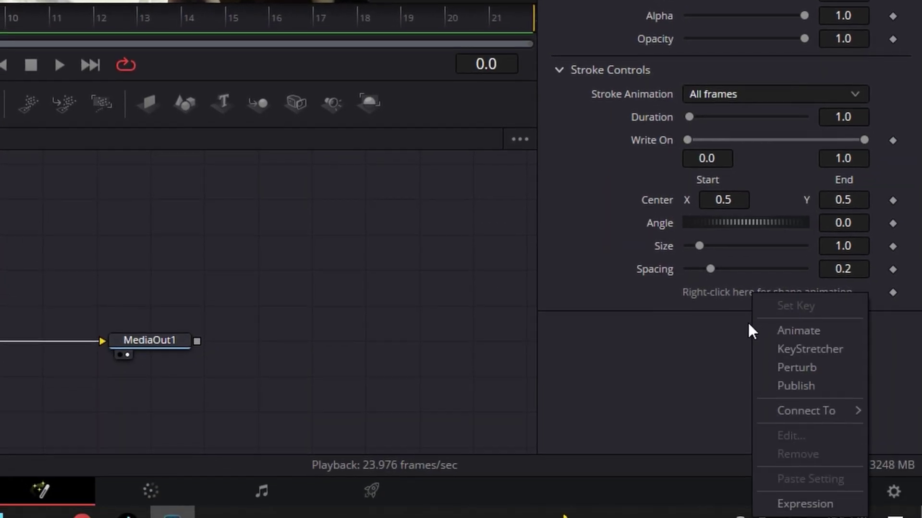
mouse_move(822, 407)
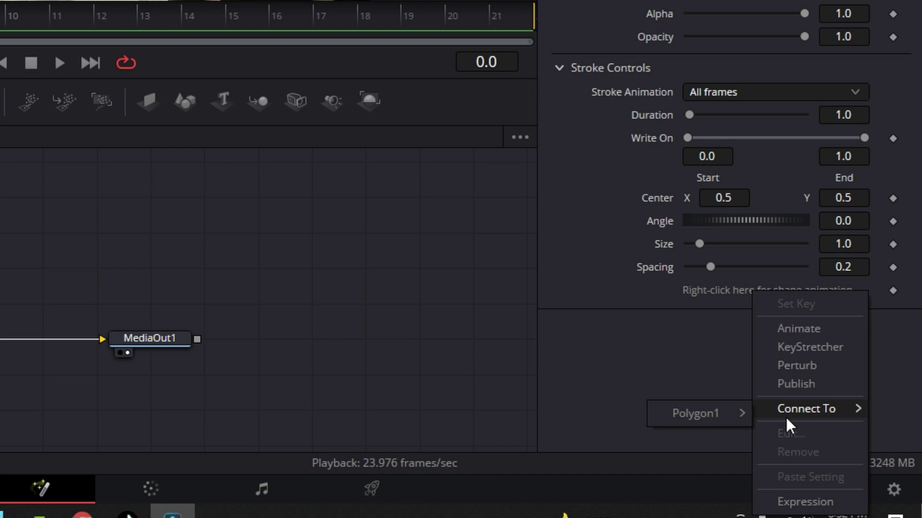
mouse_move(707, 415)
left_click(787, 419)
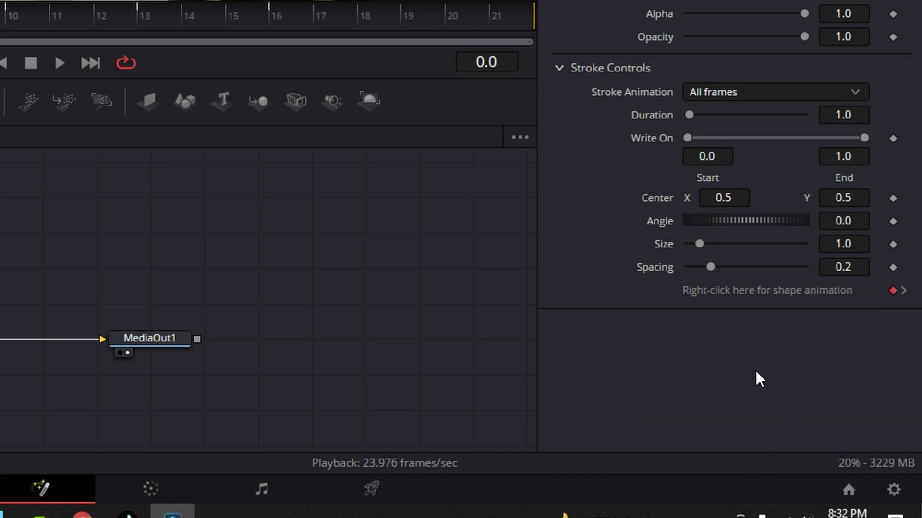
- Preview the glowing green outline animation and move Merge1 lower in the graph
key("space")
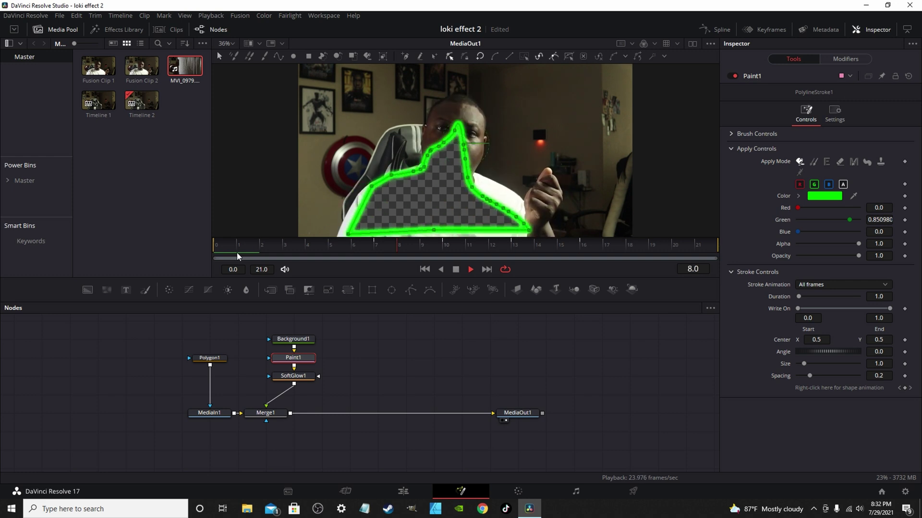
key("space")
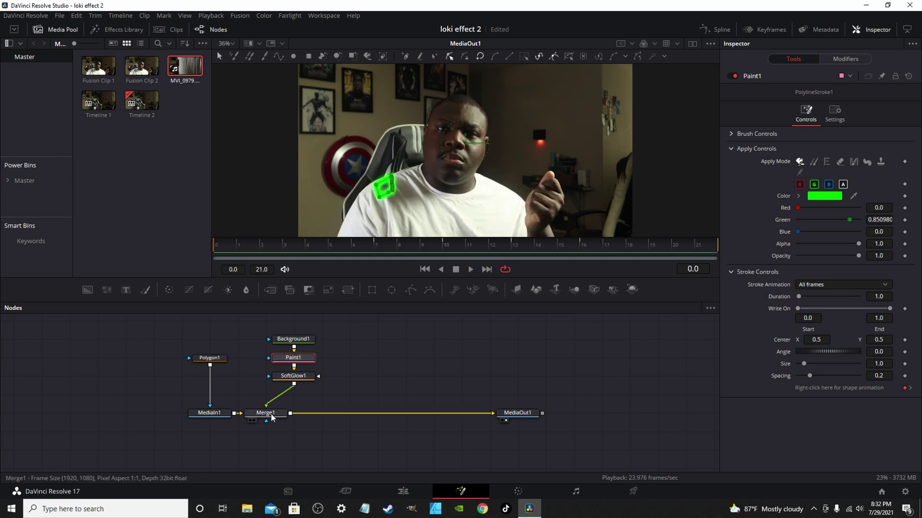
left_click_drag(260, 411, 317, 431)
- Line up MediaIn1 and Merge1 in a tidy row, with Merge1 selected
left_click_drag(224, 412, 223, 431)
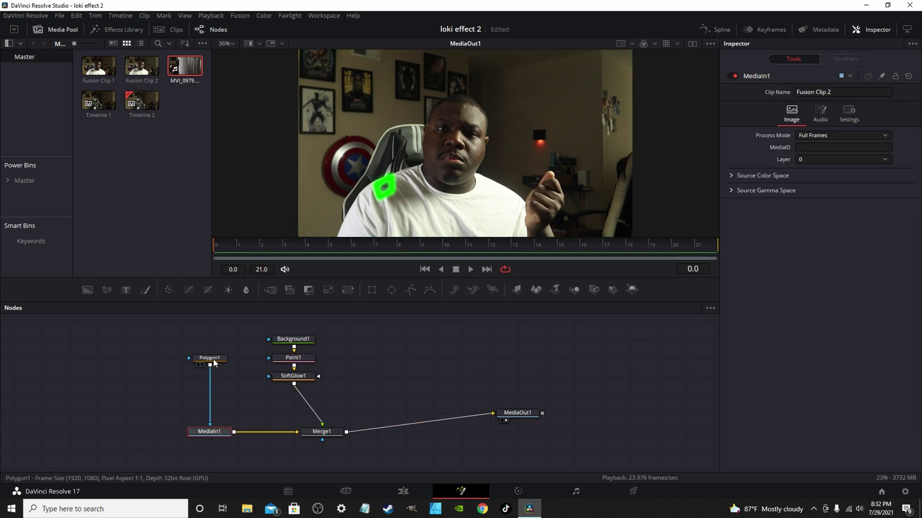
left_click_drag(325, 436, 297, 436)
left_click(297, 436)
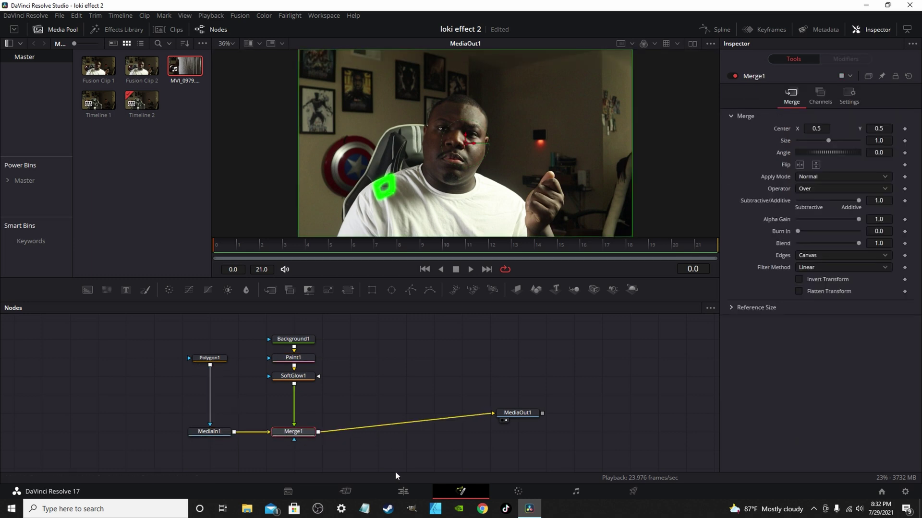
- Preview the effect on the Edit page and park the playhead at 01:00:12:07
left_click(403, 492)
key("space")
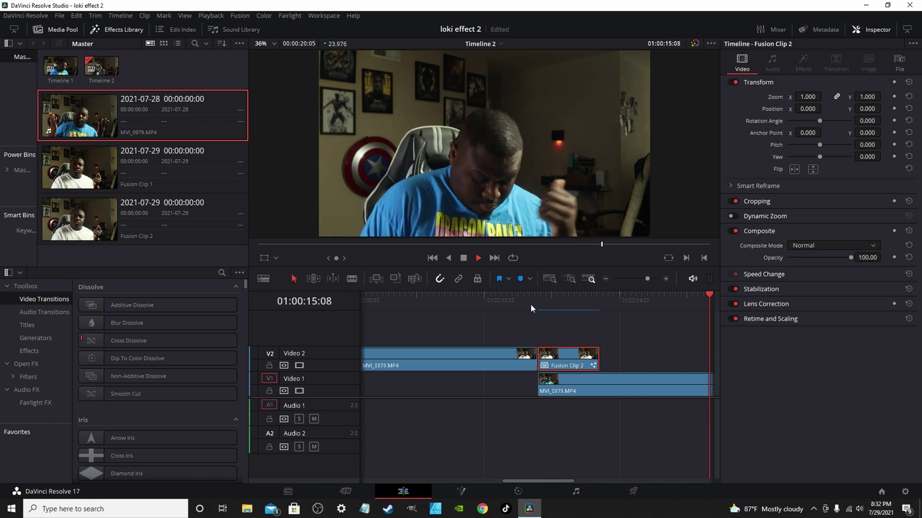
key("space")
left_click_drag(551, 479, 514, 480)
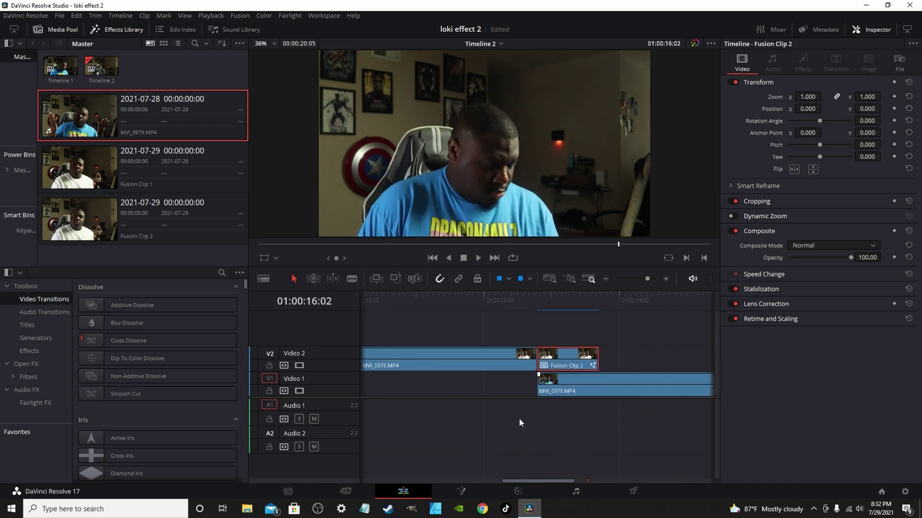
left_click(504, 298)
- Reshape the Polygon1 mask outline around the head and neck, then return to the Edit page
key("shift+5")
left_click(210, 358)
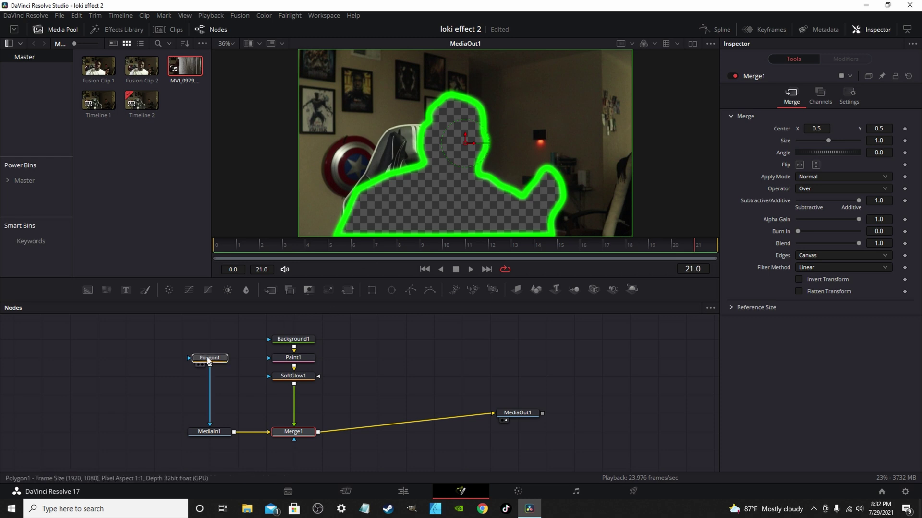
left_click_drag(486, 148, 490, 118)
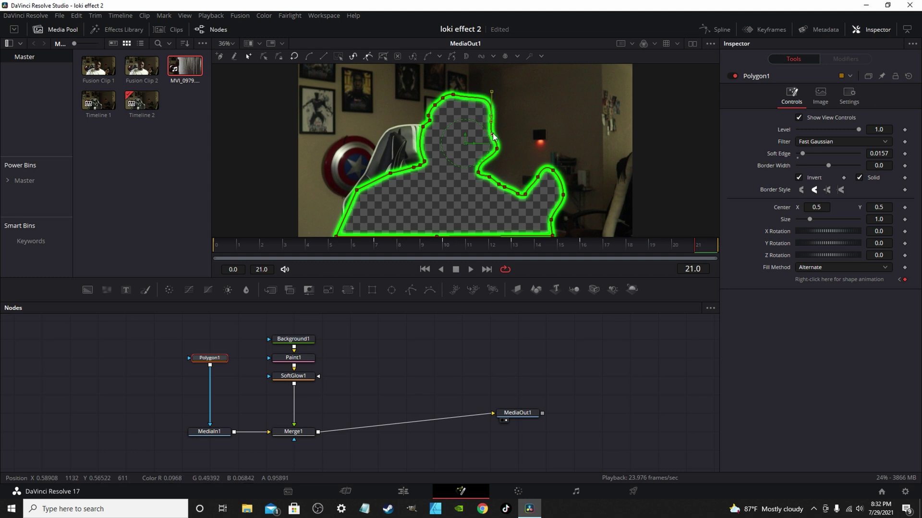
left_click_drag(499, 150, 495, 134)
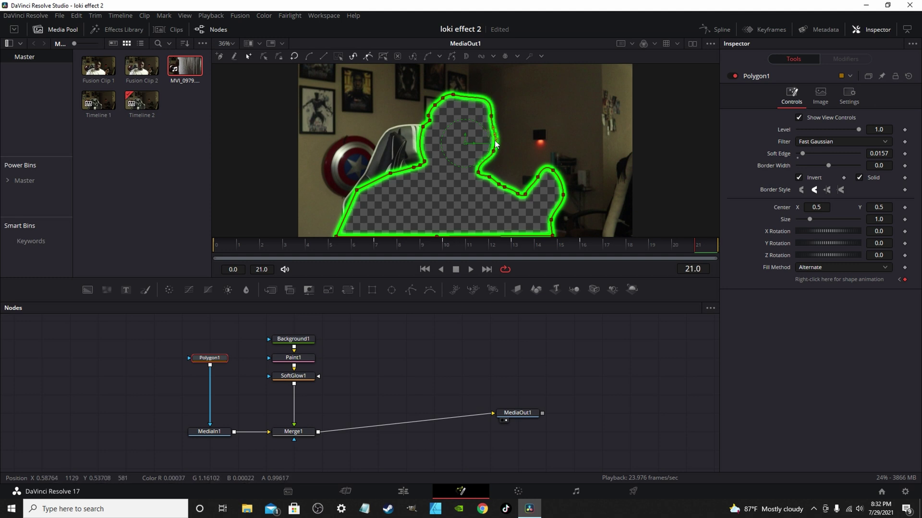
left_click(404, 491)
- Review playback from 01:00:12:19, then park the playhead at 01:00:13:06 in the Fusion clip
left_click(531, 301)
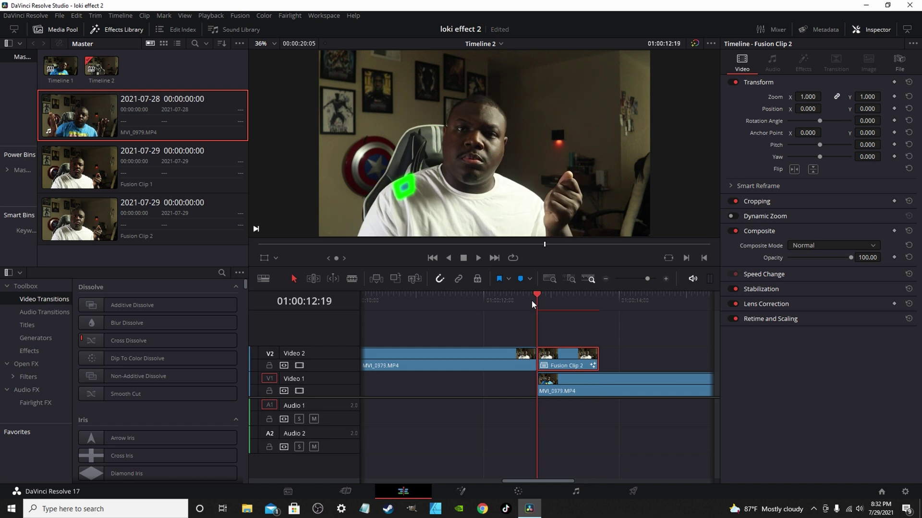
key("space")
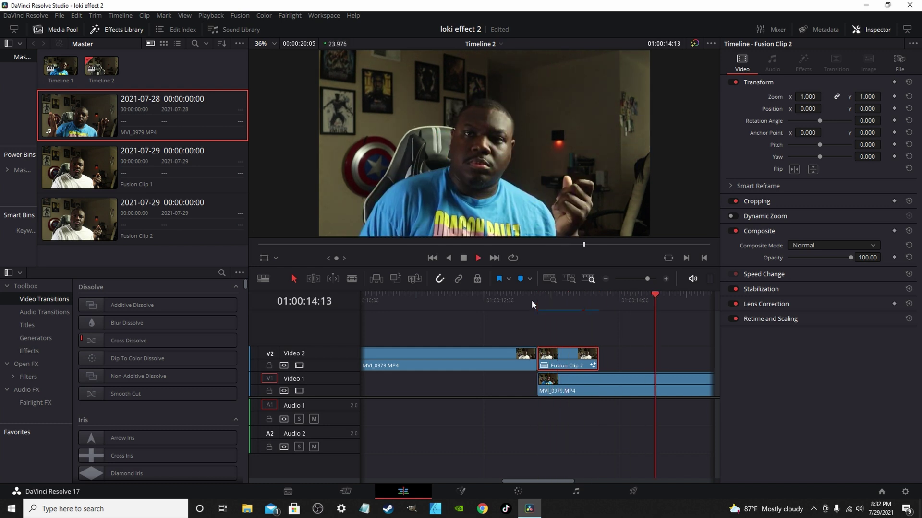
key("space")
key("space")
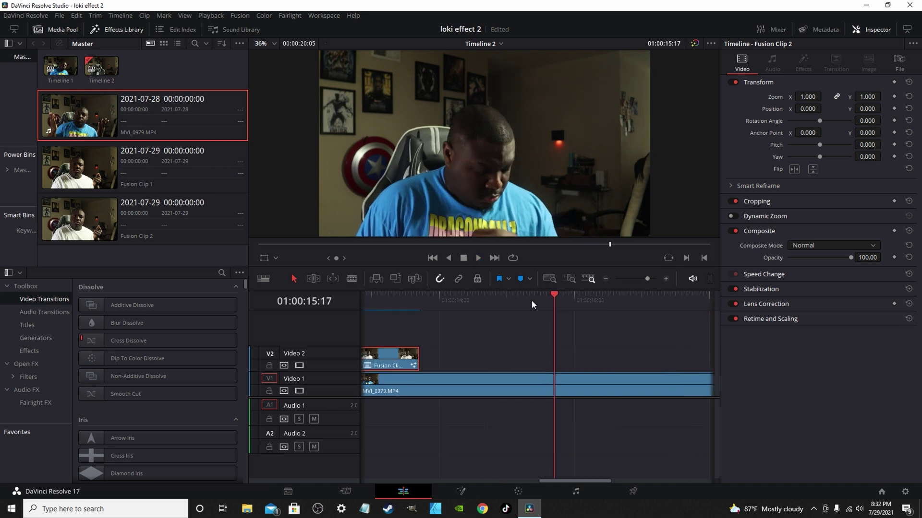
left_click(461, 491)
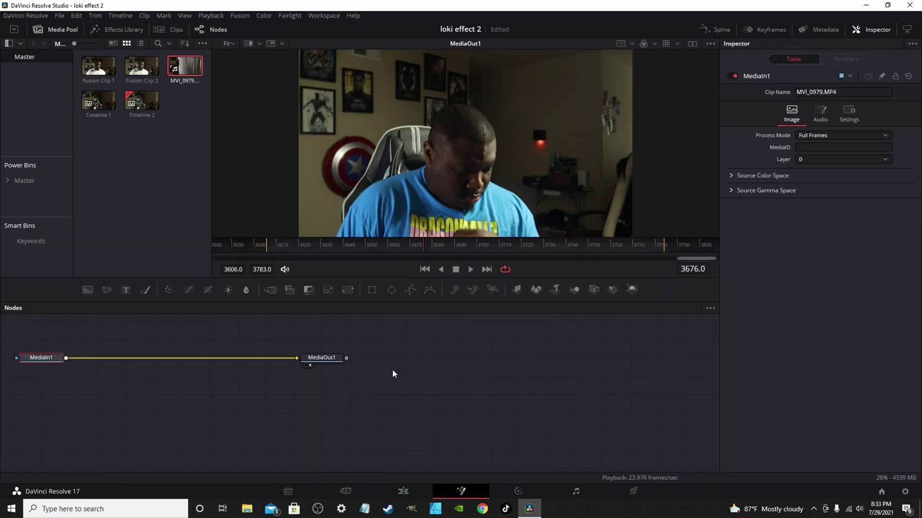
left_click(403, 491)
left_click(389, 295)
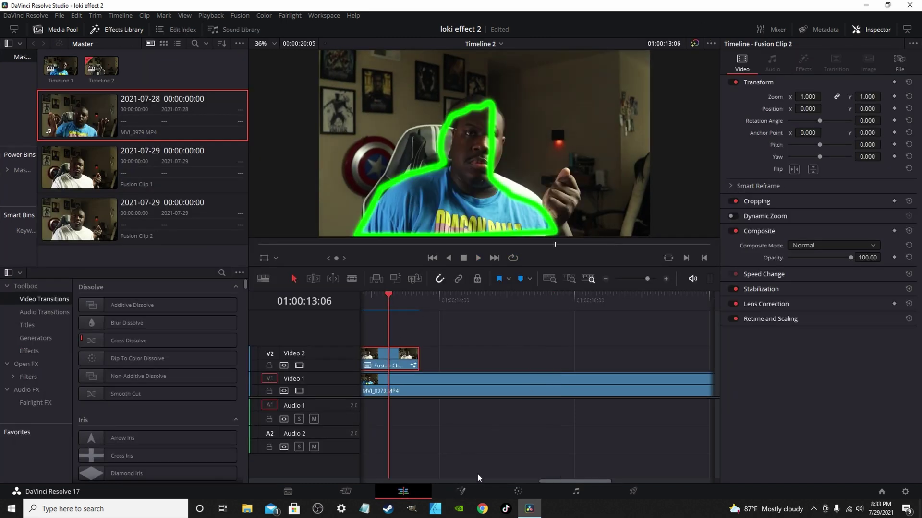
- Add a Rays (CIR) effect after SoftGlow1 using the tool search for 'ray'
left_click(470, 491)
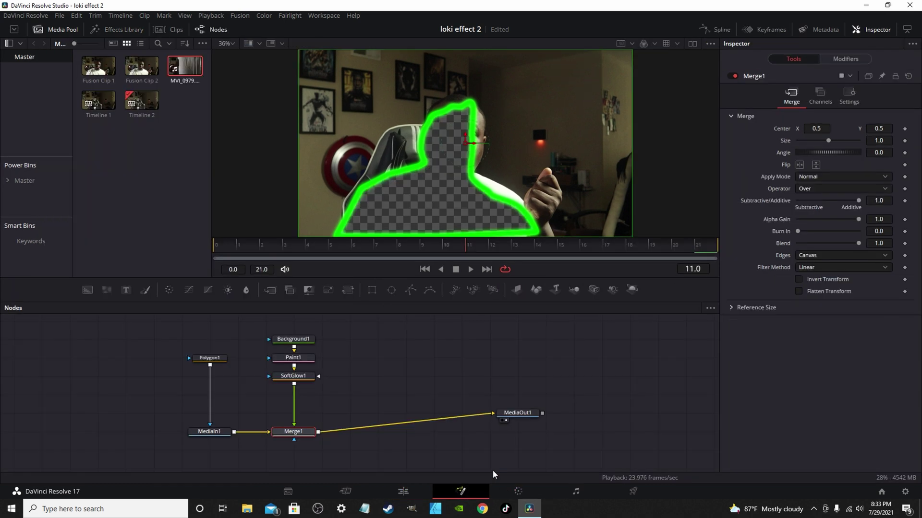
left_click(292, 375)
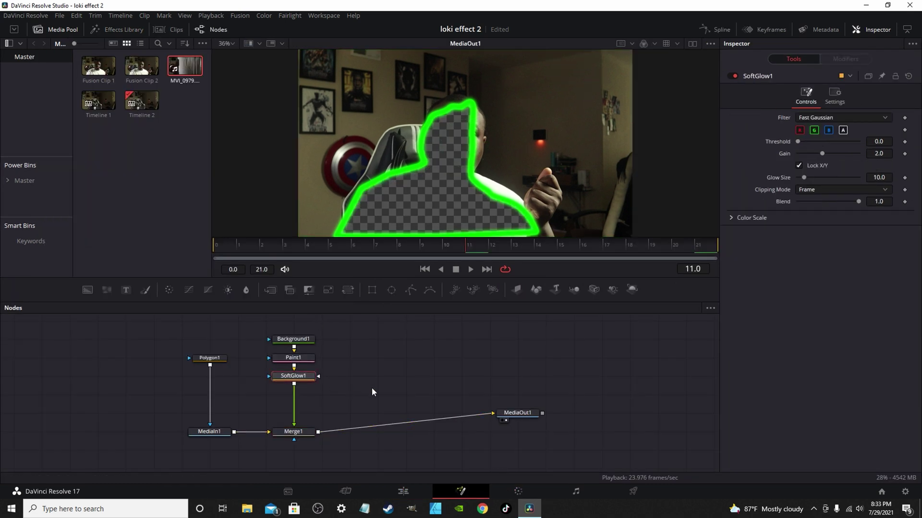
key("shift+space")
type("ray")
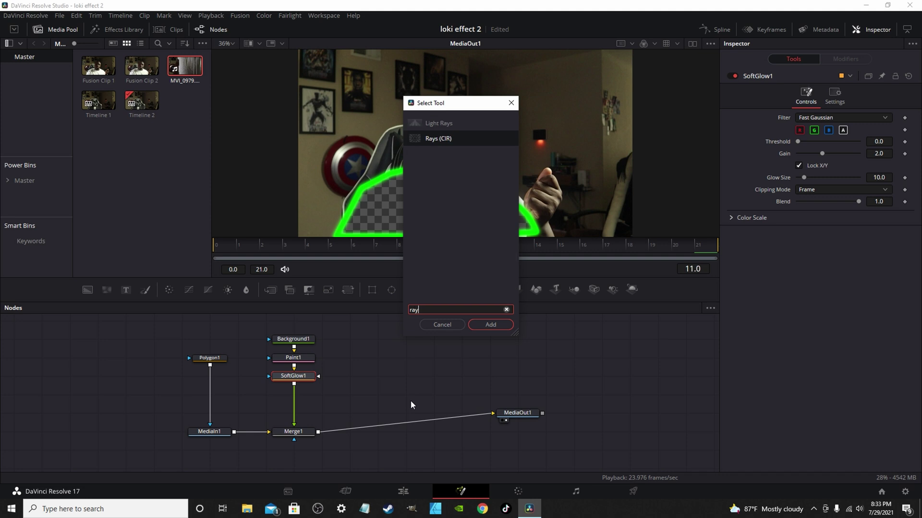
key("Return")
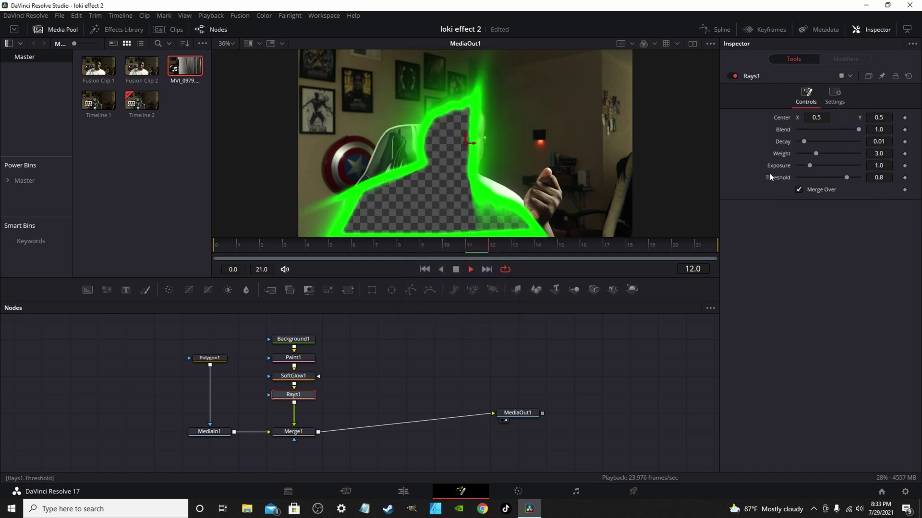
- Raise the Rays exposure to 1.299 and adjust its weight
key("space")
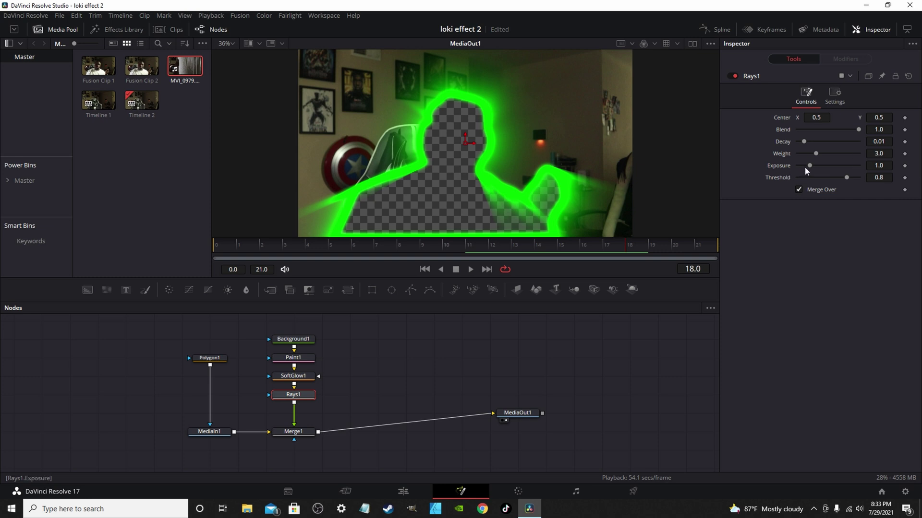
left_click_drag(804, 167, 811, 167)
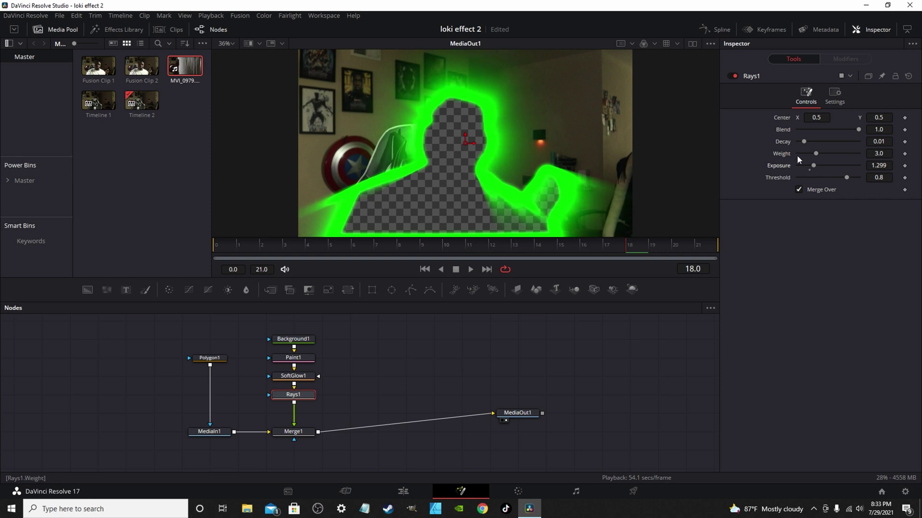
left_click_drag(816, 153, 817, 154)
key("shift+space")
- Add a StarGlow effect after Rays1 via the tool search
type("ray")
key("BackSpace")
key("BackSpace")
key("BackSpace")
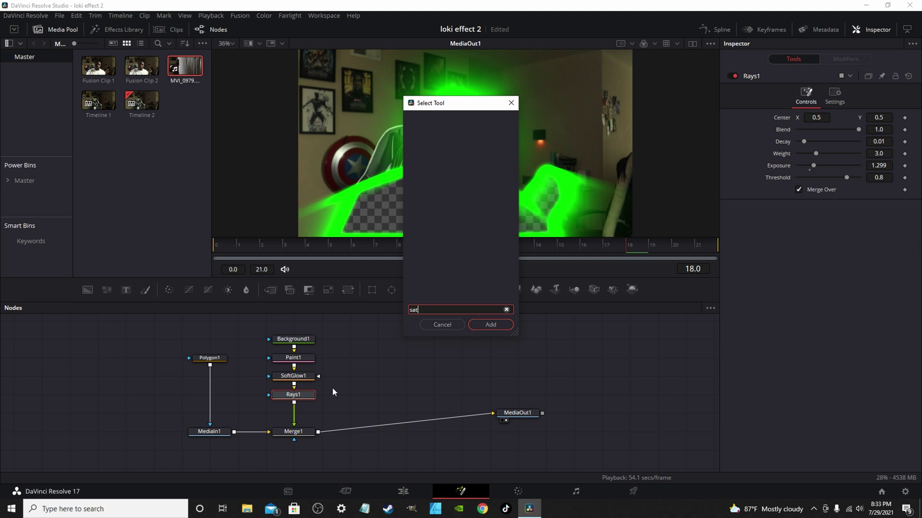
type("st")
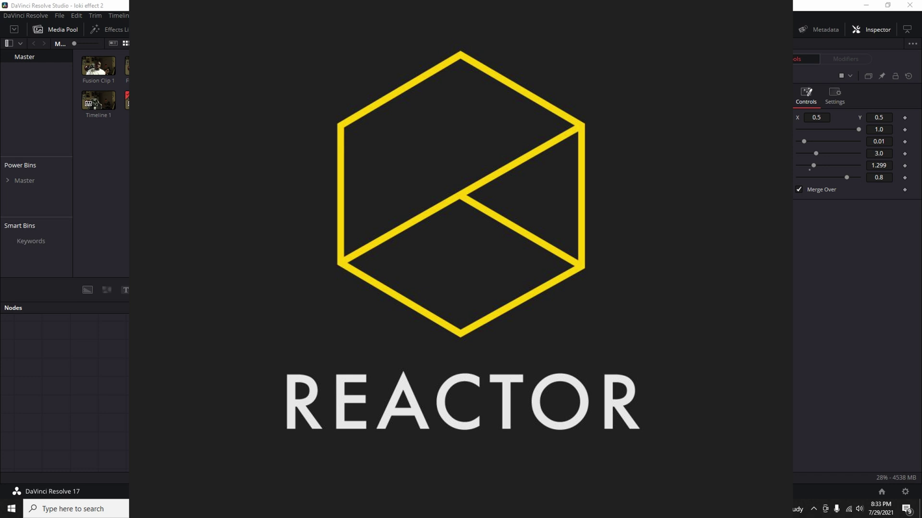
key("Return")
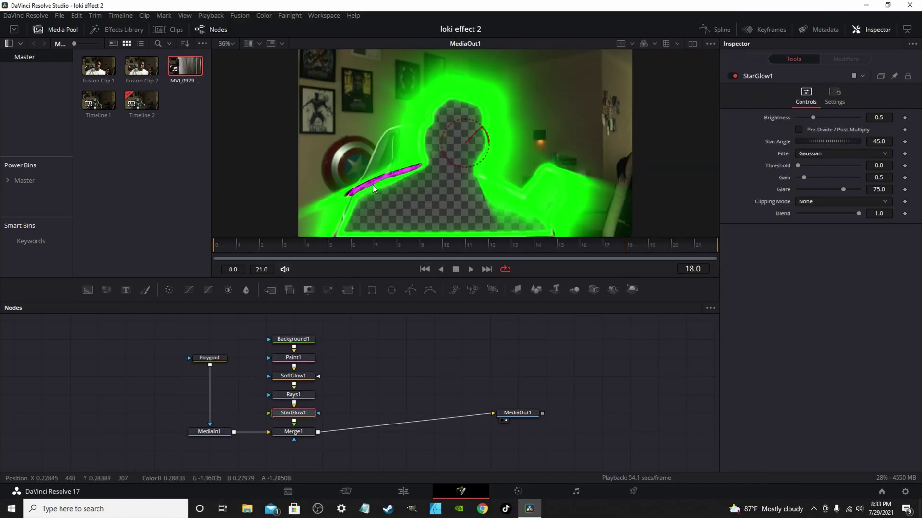
- Retune Rays1 with a lower weight and a higher exposure
left_click(294, 395)
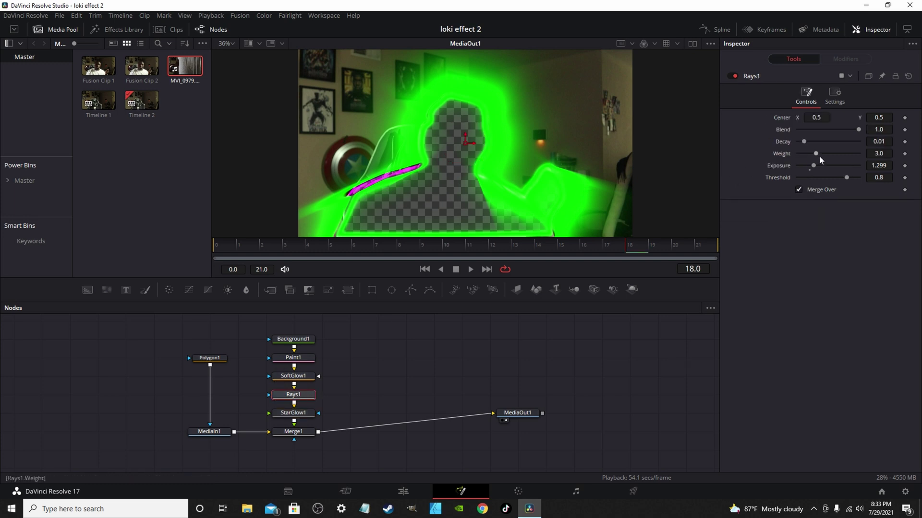
left_click_drag(817, 154, 801, 154)
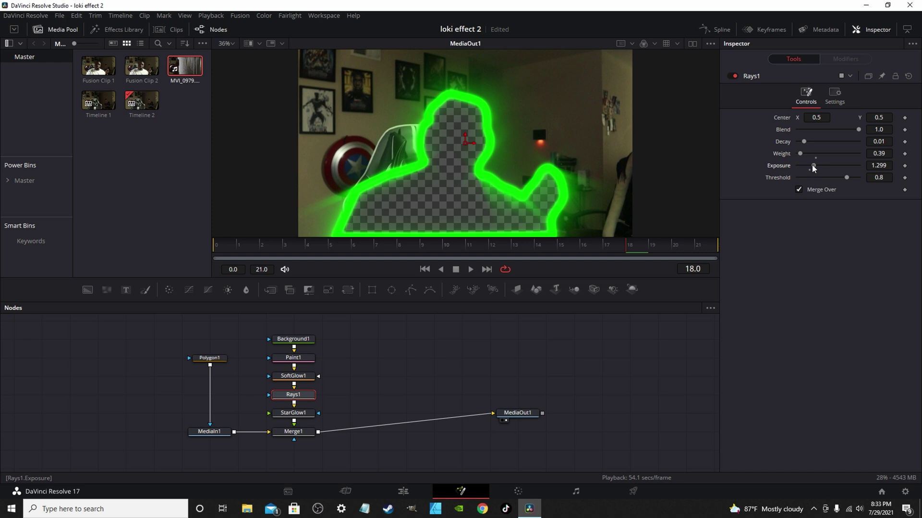
left_click_drag(812, 166, 805, 142)
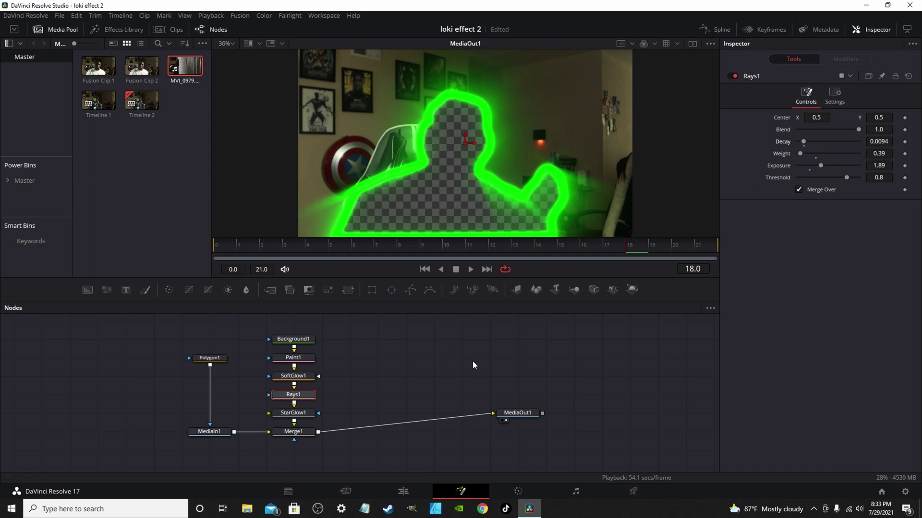
- Set StarGlow1 to Gain 1.457, Glare 81.9 and Brightness 0.67, then preview playback
left_click(308, 412)
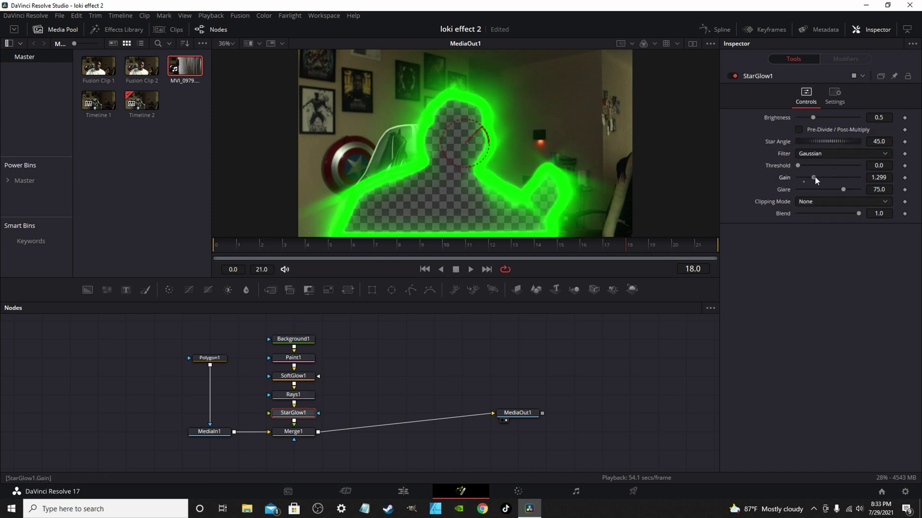
left_click_drag(814, 177, 799, 166)
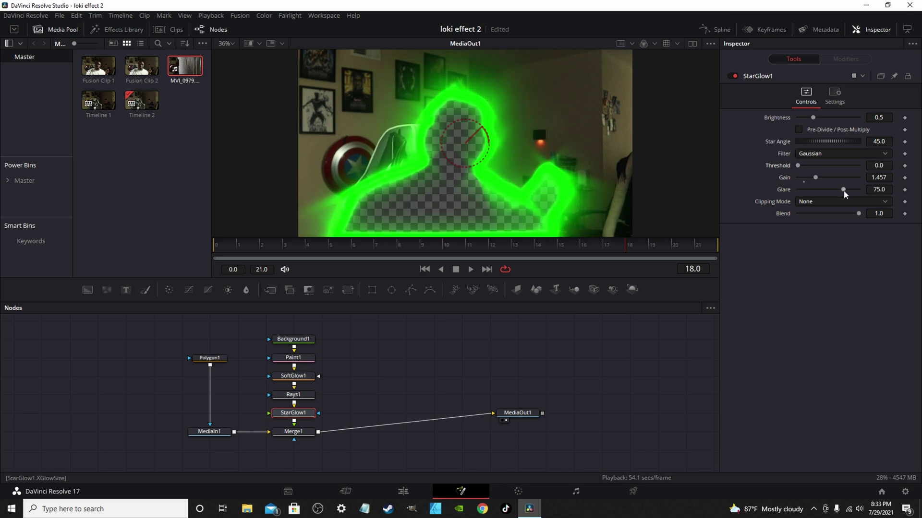
left_click_drag(849, 188, 849, 186)
left_click_drag(816, 117, 821, 117)
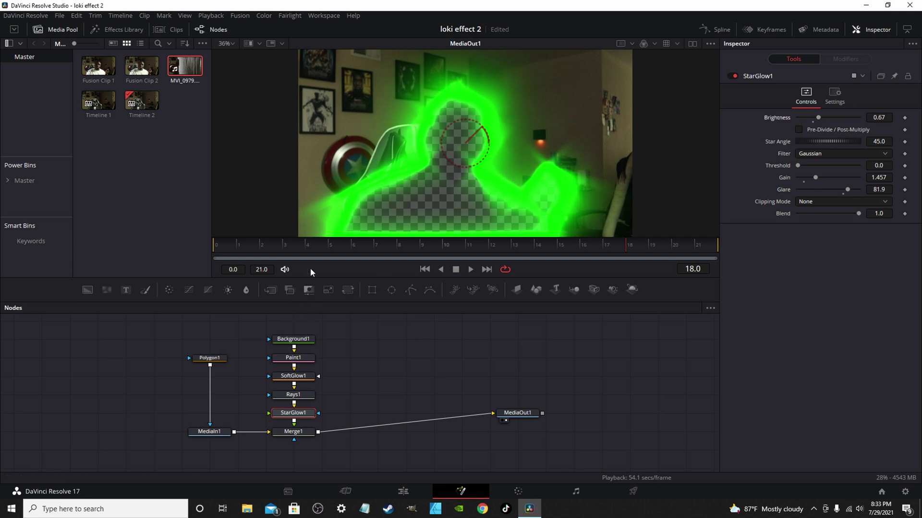
key("space")
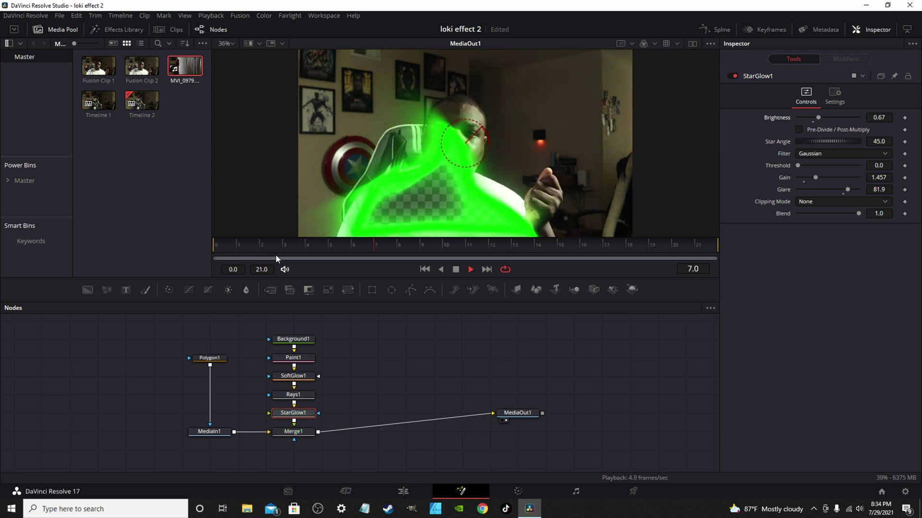
key("space")
key("space")
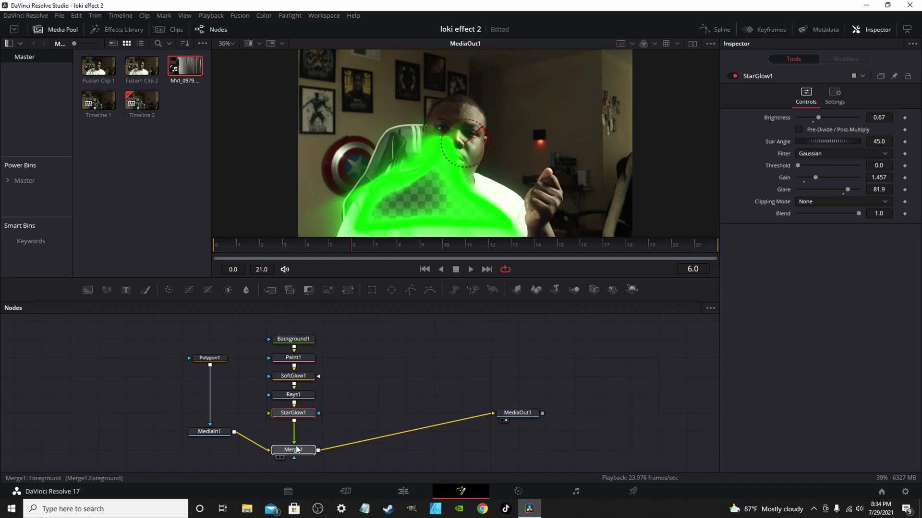
- Level MediaIn1 with Merge1 and paste a duplicate of the Background1–StarGlow1 glow chain
left_click_drag(516, 413, 544, 433)
left_click_drag(209, 431, 209, 450)
left_click_drag(324, 425, 251, 326)
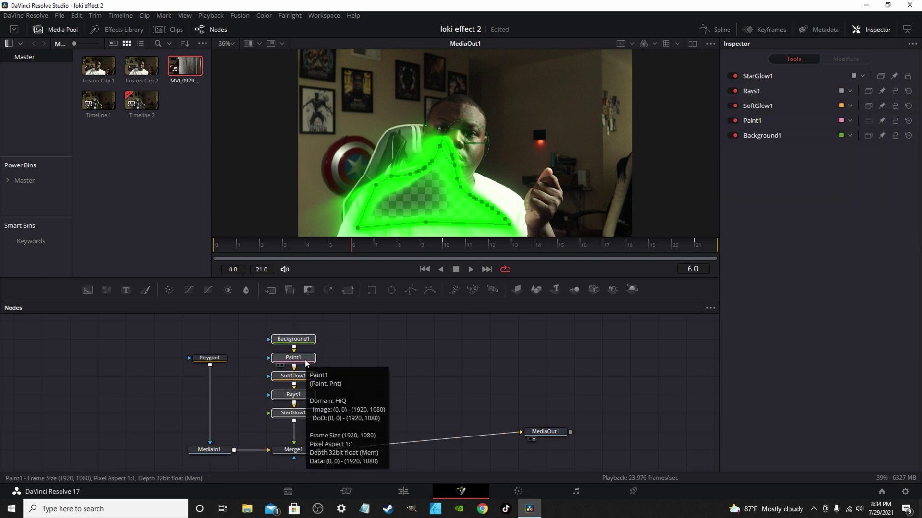
left_click(416, 363)
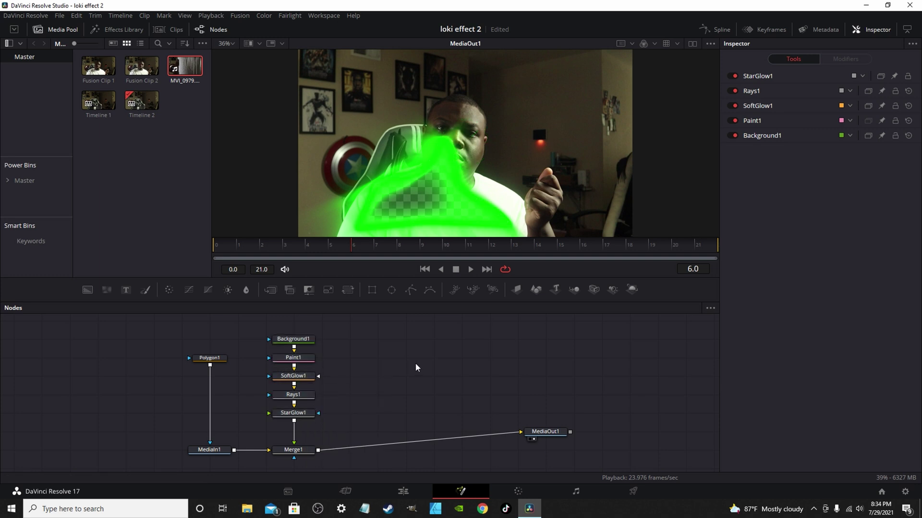
key("ctrl+v")
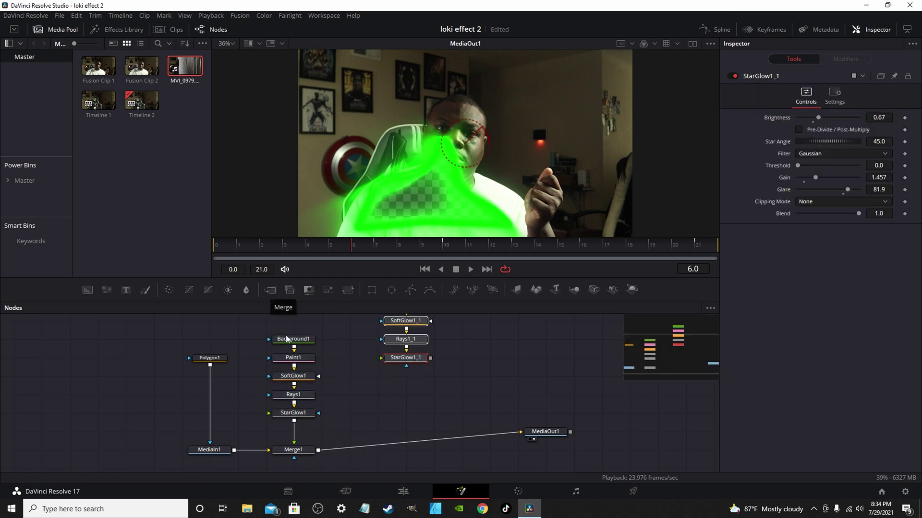
- Add Merge2 after Merge1 and feed StarGlow1_1 into its foreground
left_click(294, 450)
left_click(272, 292)
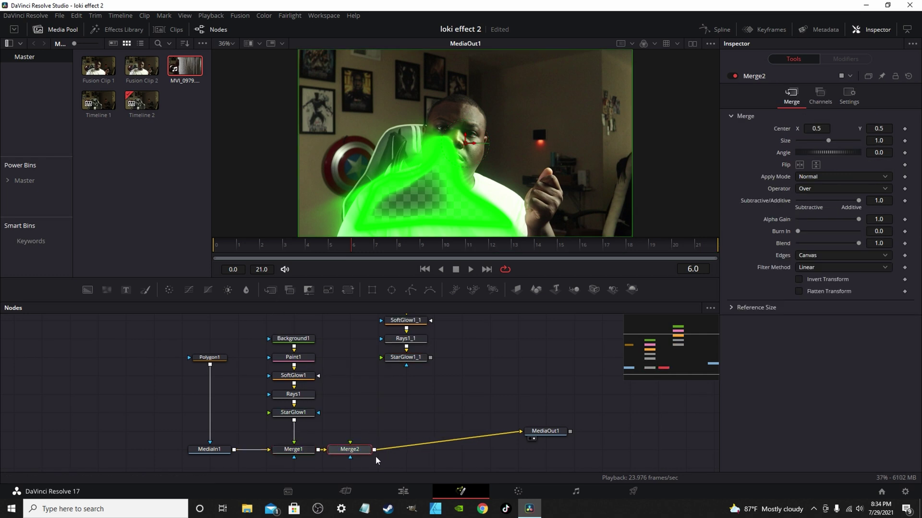
left_click_drag(374, 456, 414, 456)
left_click_drag(431, 358, 379, 443)
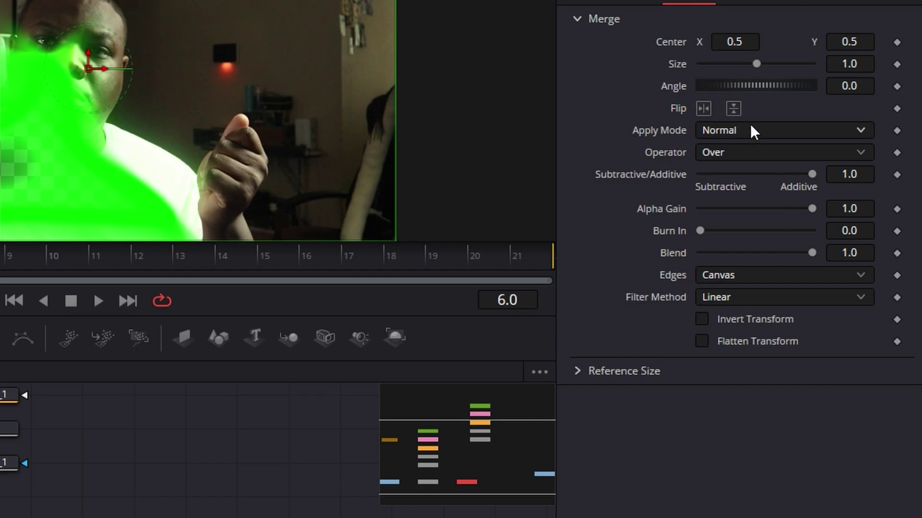
- Set the Merge nodes' Apply Mode to Screen
left_click(751, 128)
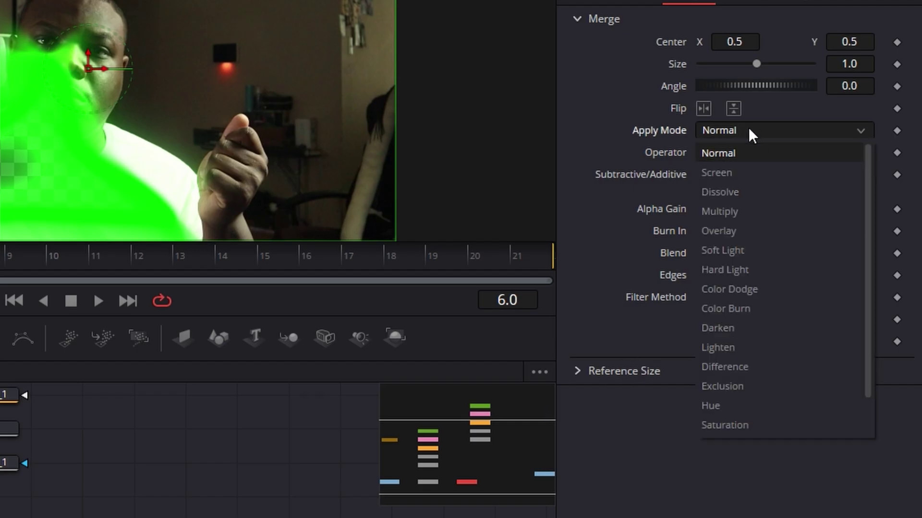
left_click(731, 173)
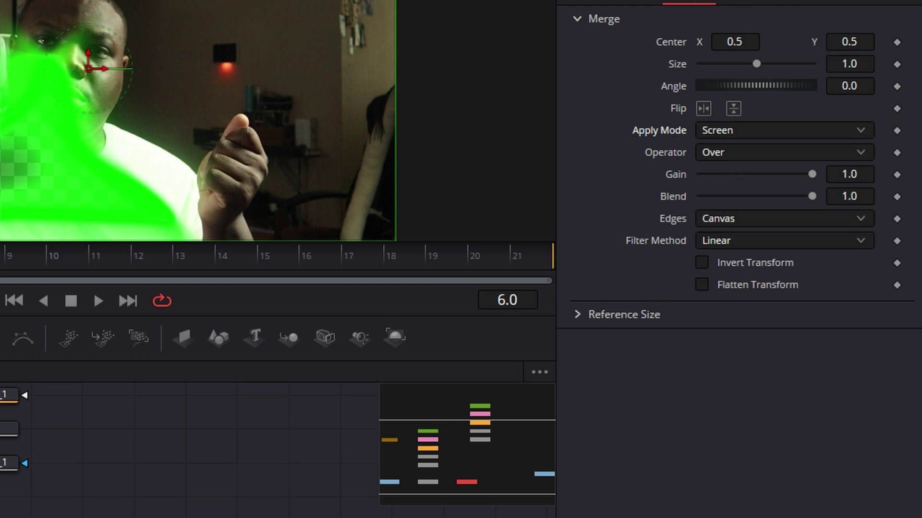
key("ctrl+z")
left_click(741, 130)
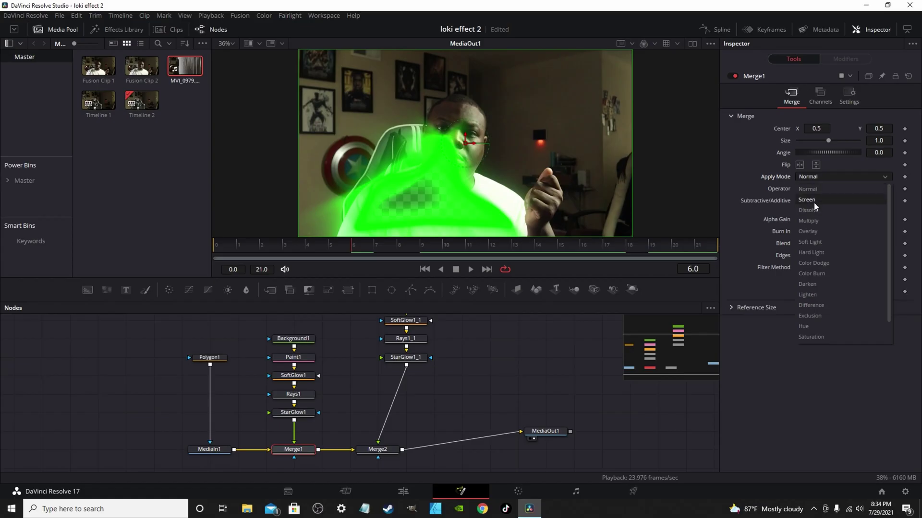
left_click(814, 203)
scroll(434, 367, "up", 3)
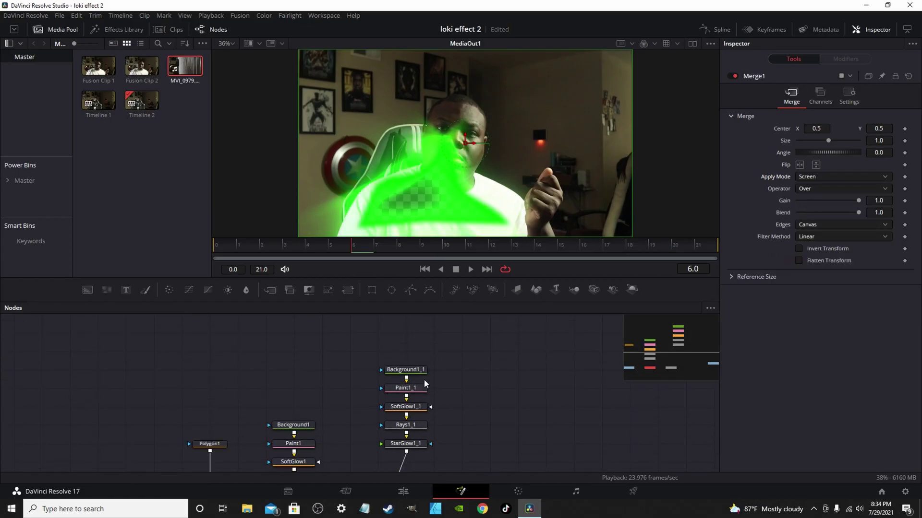
- Change the copied Paint1_1 stroke colour to white
left_click(420, 360)
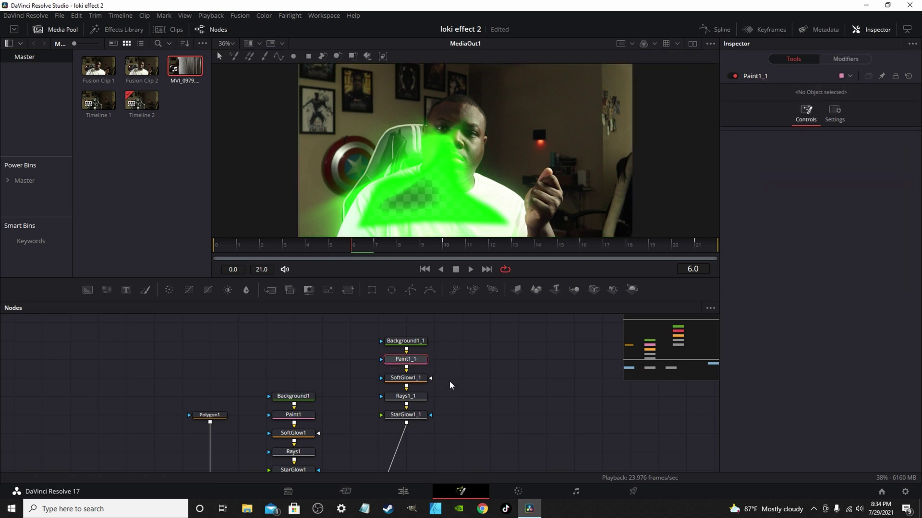
left_click(834, 113)
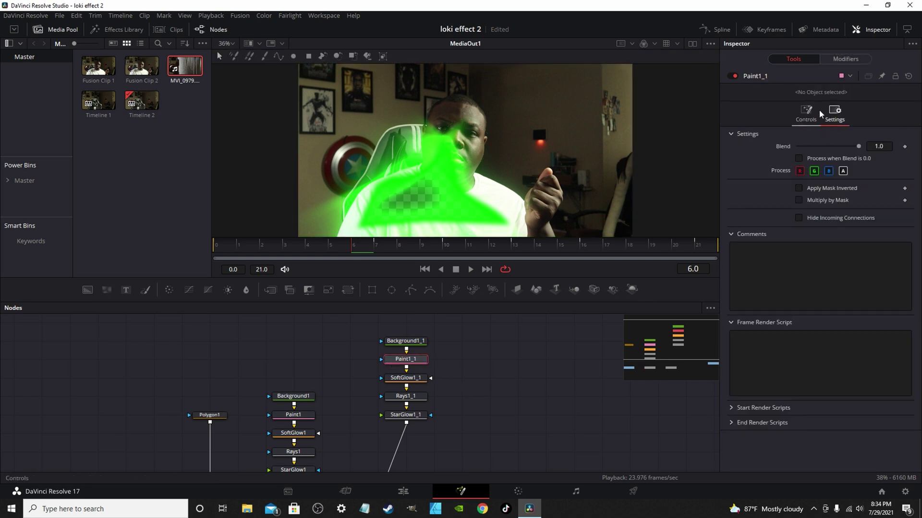
left_click(845, 58)
left_click(816, 180)
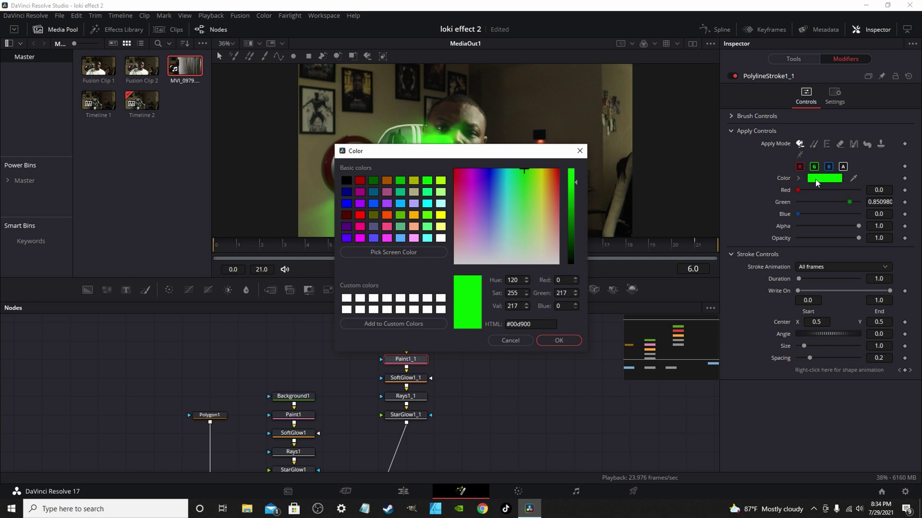
left_click(442, 299)
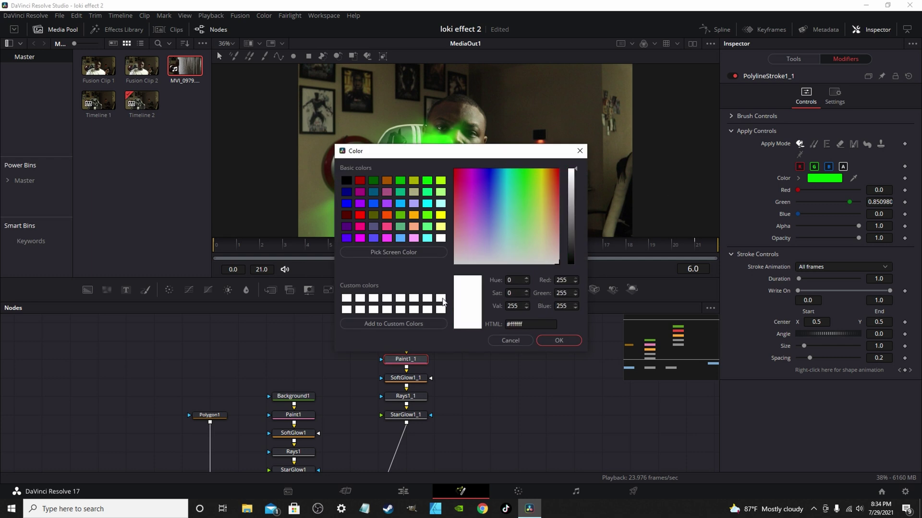
left_click(559, 341)
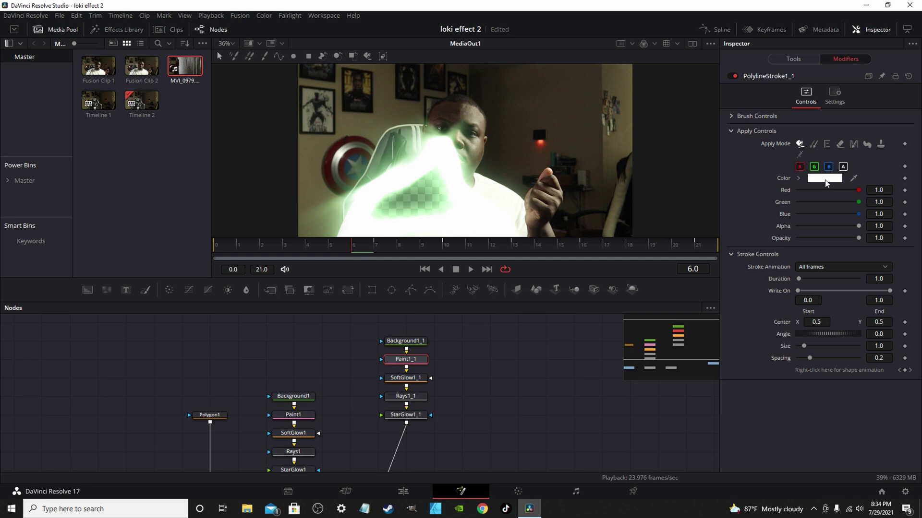
- Lower Merge2's Blend to 0.386 and display Polygon1's curve in the Spline editor
scroll(455, 414, "down", 10)
left_click(392, 362)
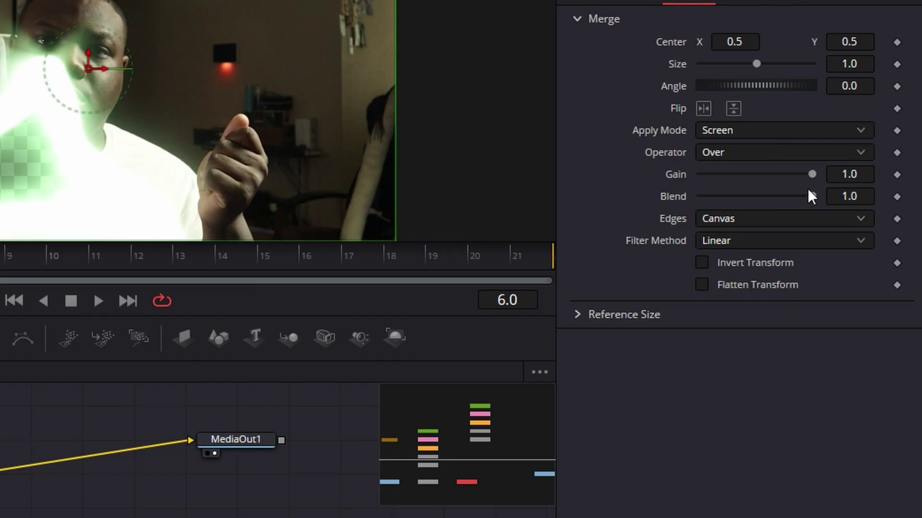
left_click_drag(813, 201, 747, 200)
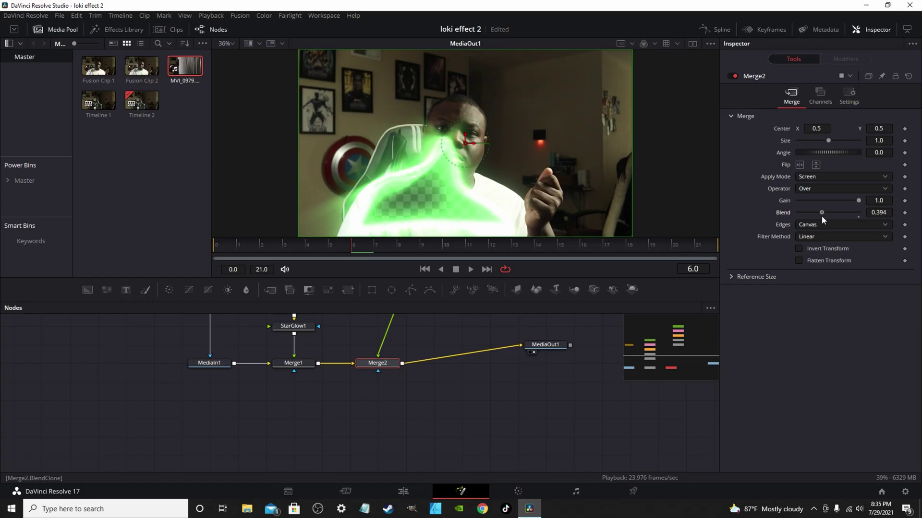
left_click_drag(822, 215, 821, 215)
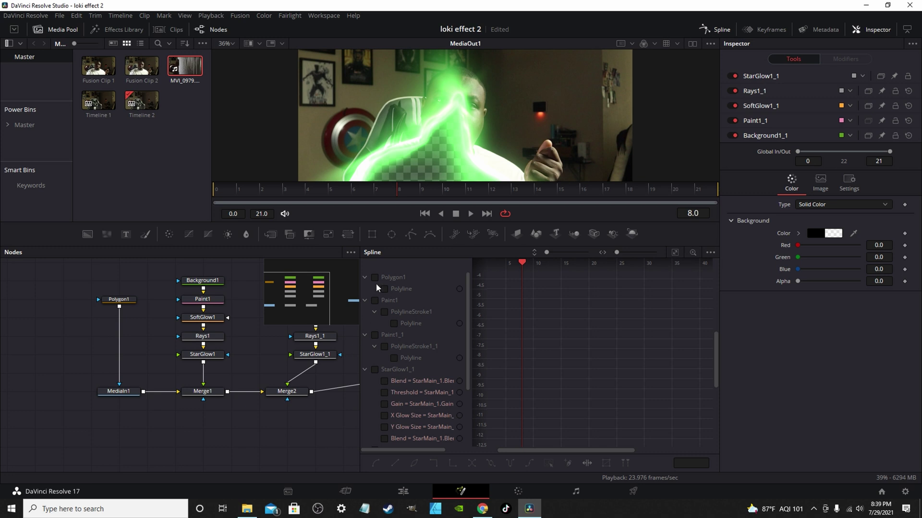
left_click(375, 277)
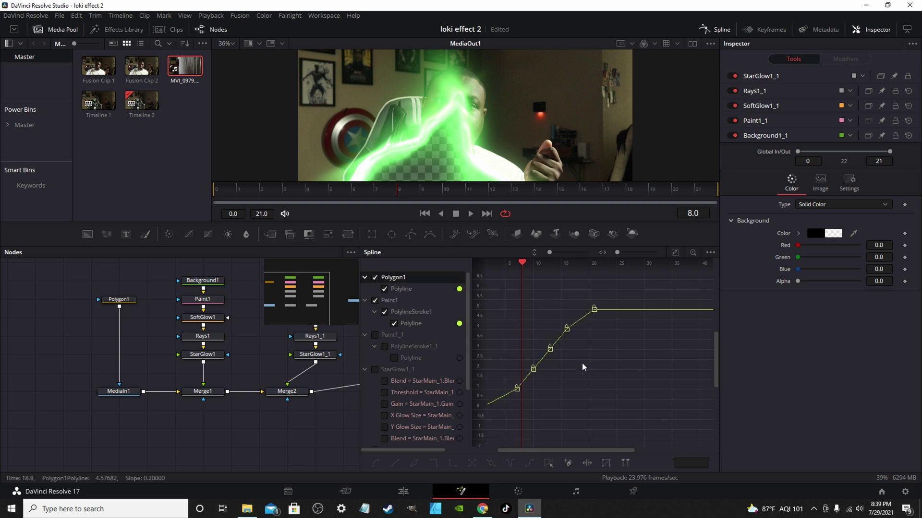
- Smooth all Polygon1 keyframes and shift them about three frames earlier
key("ctrl+f")
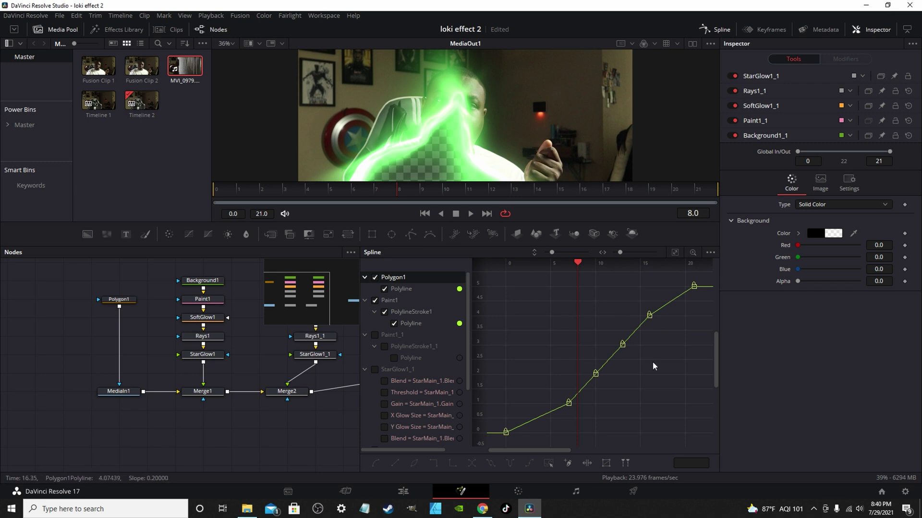
key("ctrl+a")
key("s")
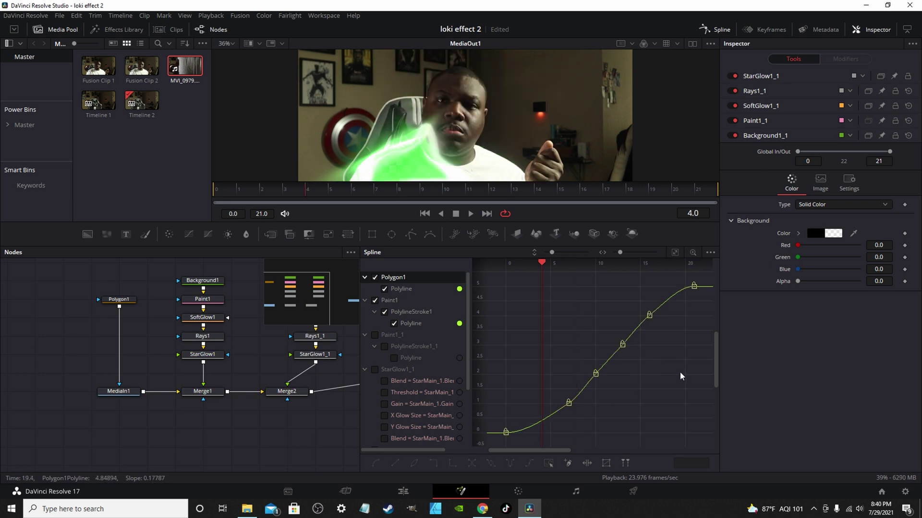
left_click_drag(695, 287, 624, 315)
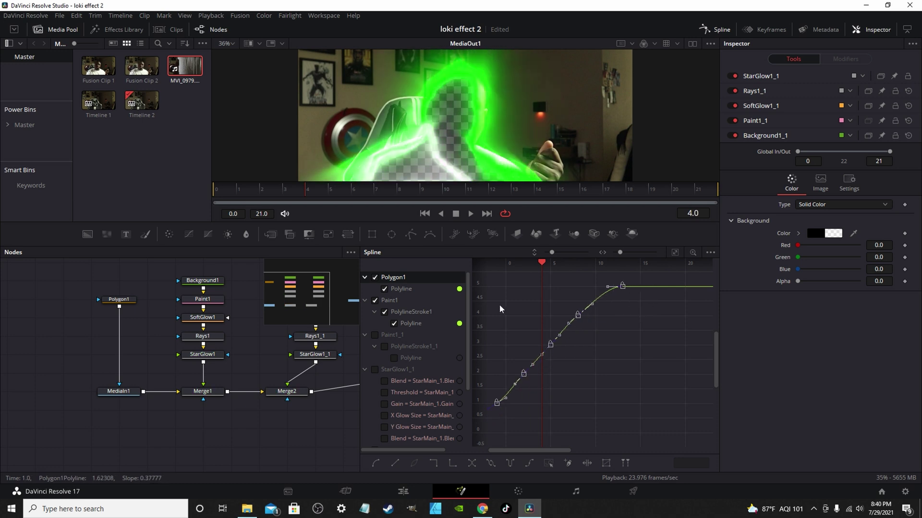
- Replay from frame 0, then show only Paint1_1's stroke curve in the graph
left_click(219, 197)
key("space")
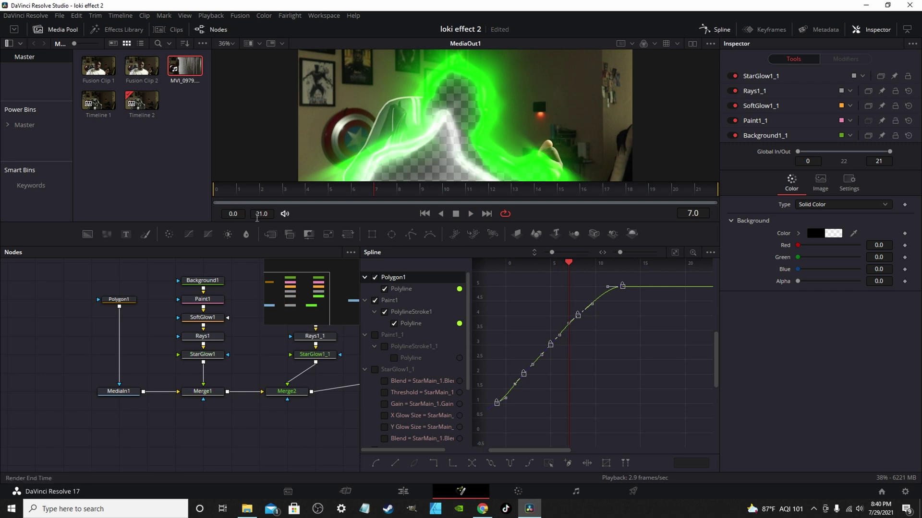
key("space")
left_click(375, 335)
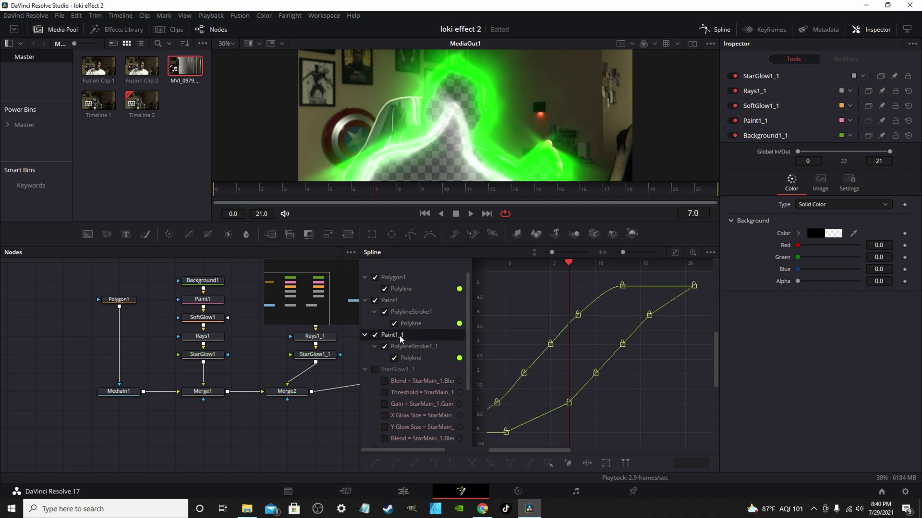
key("Delete")
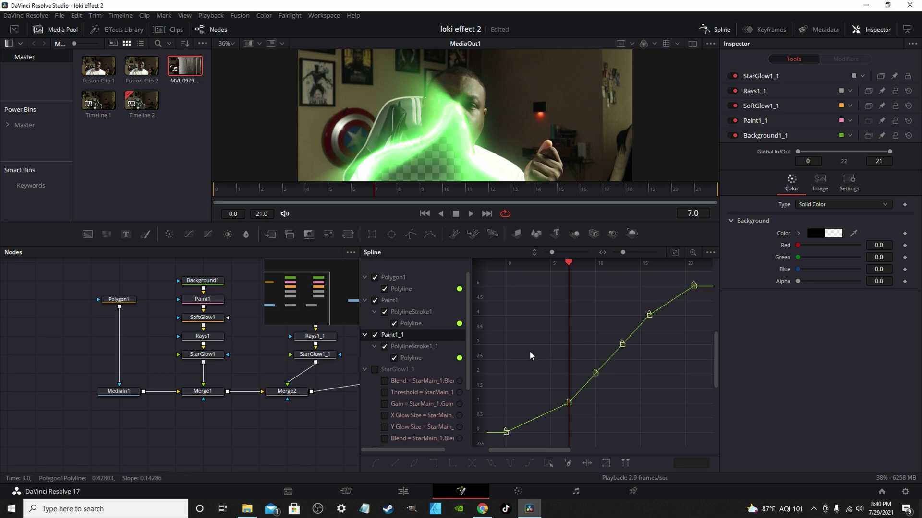
scroll(511, 349, "down", 5)
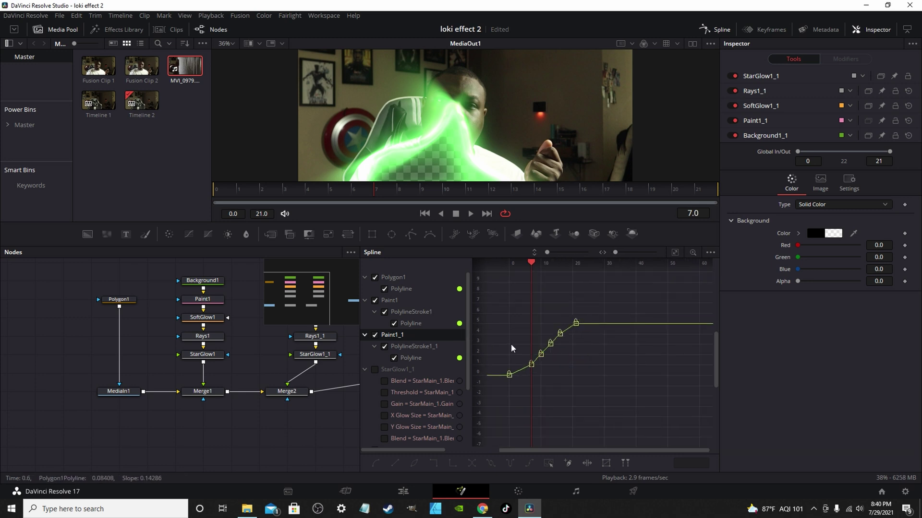